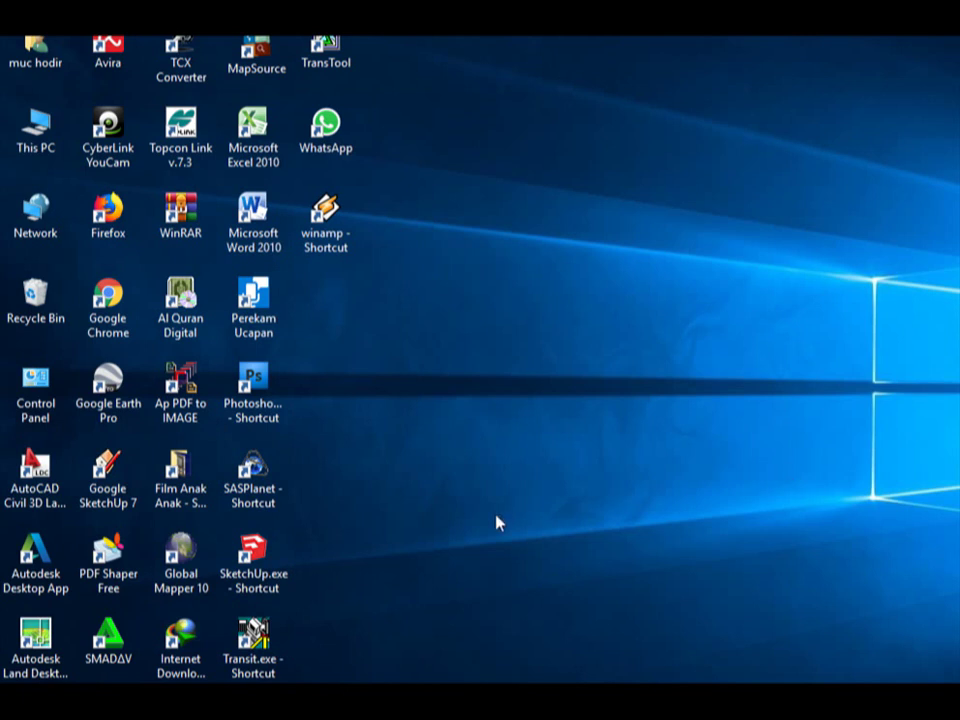
Refresh the desktop several times from its right-click menu
right_click(397, 293)
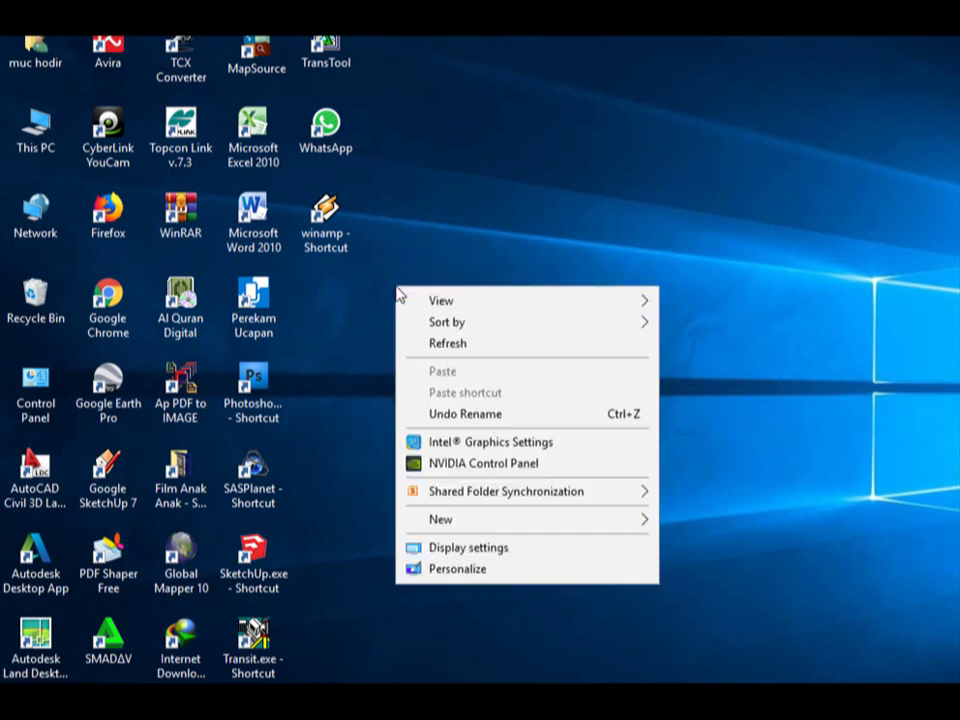
click(440, 345)
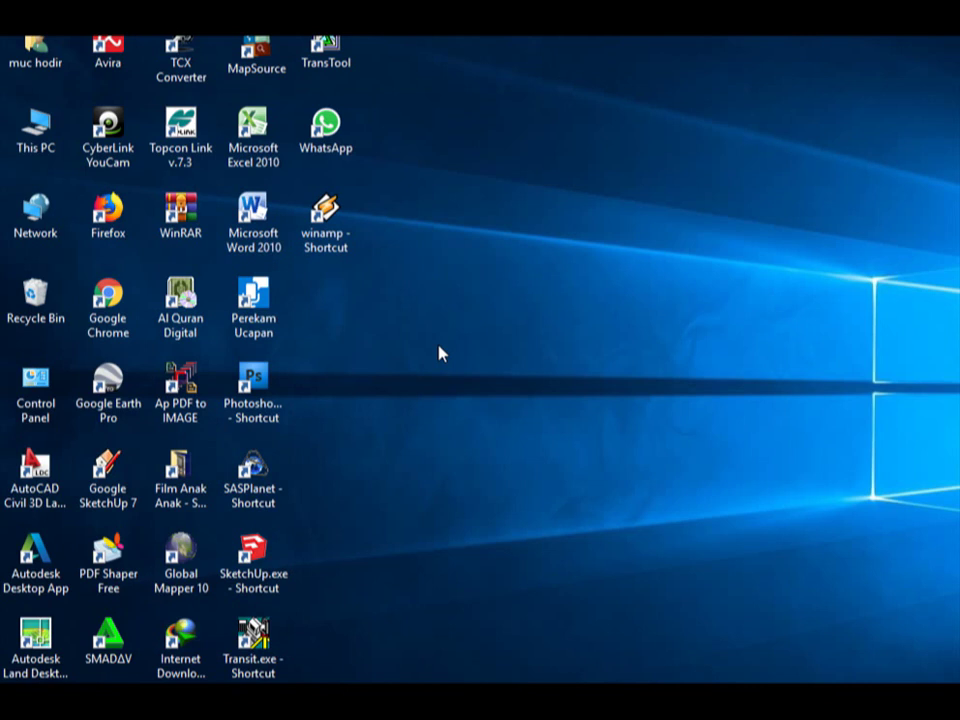
right_click(438, 288)
click(474, 342)
right_click(440, 268)
click(482, 326)
right_click(430, 260)
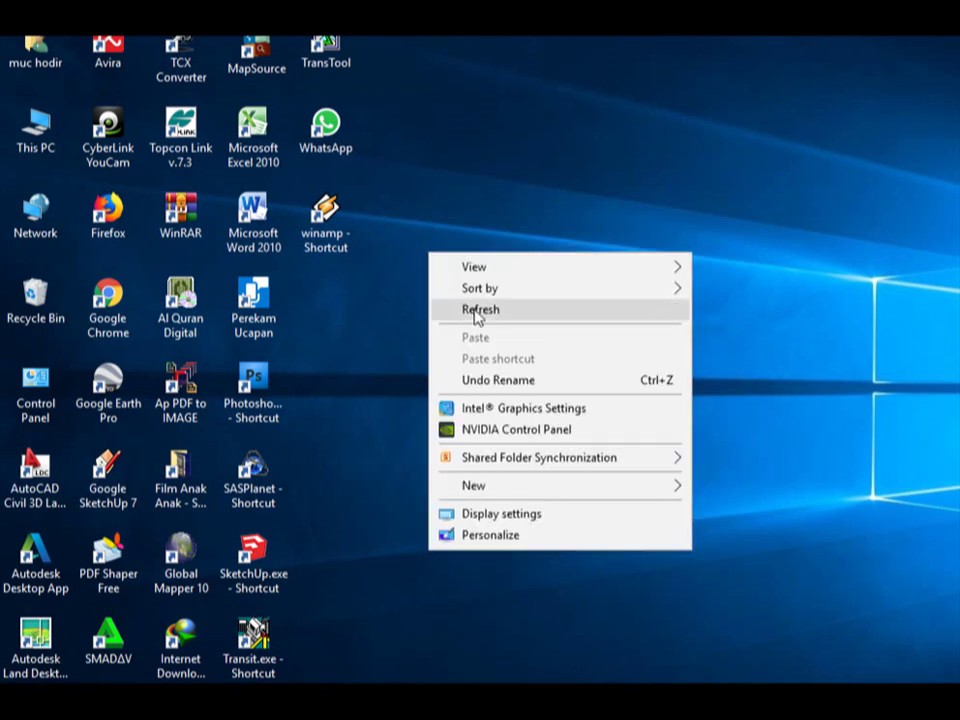
click(476, 318)
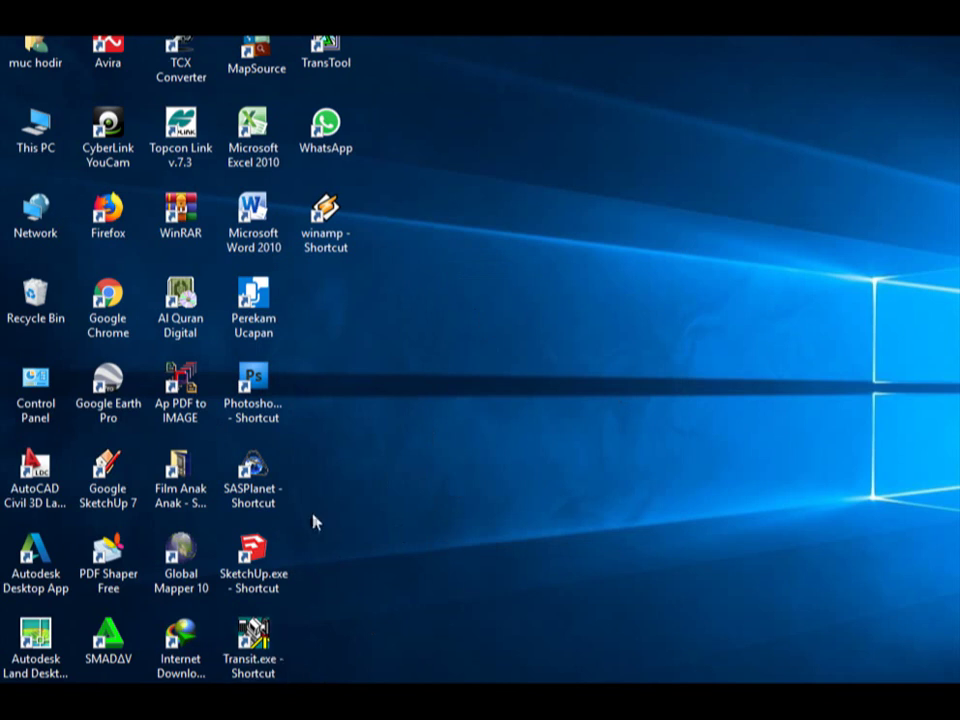
right_click(408, 295)
click(456, 352)
In File Explorer, go to Local Disk (D:)\2019 and select BM 9-10 - BM10-11.xls
key(super+e)
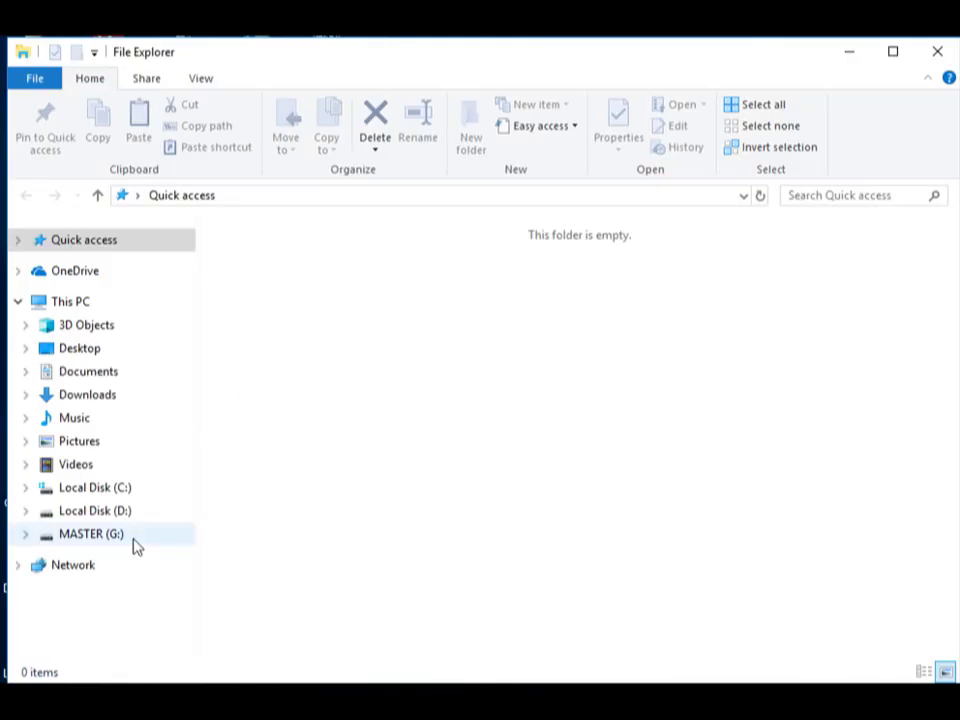
click(124, 512)
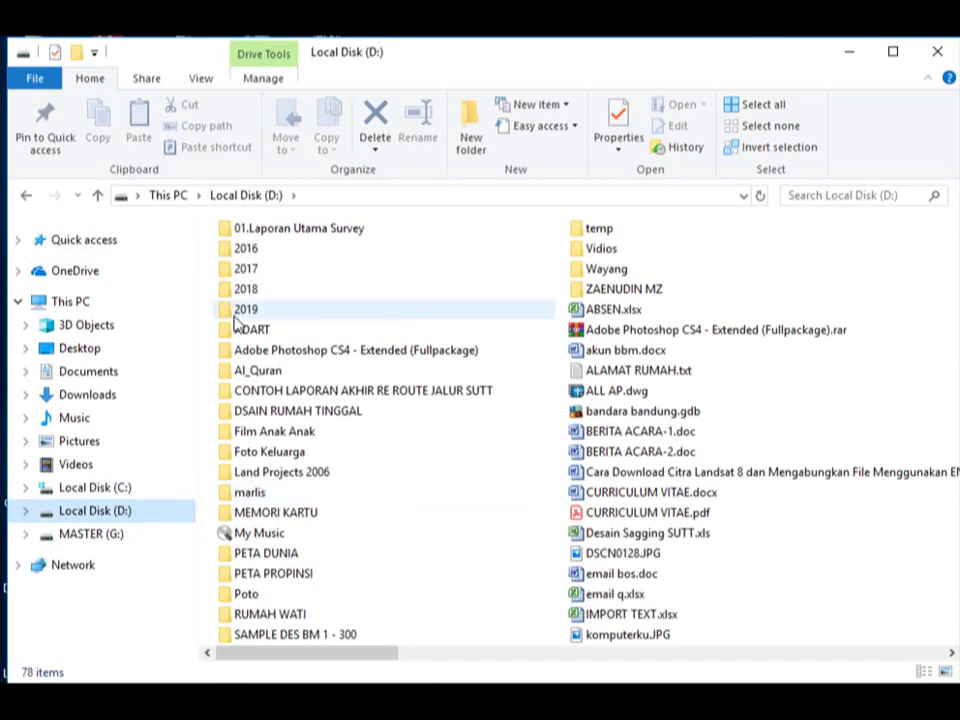
double_click(234, 316)
click(268, 340)
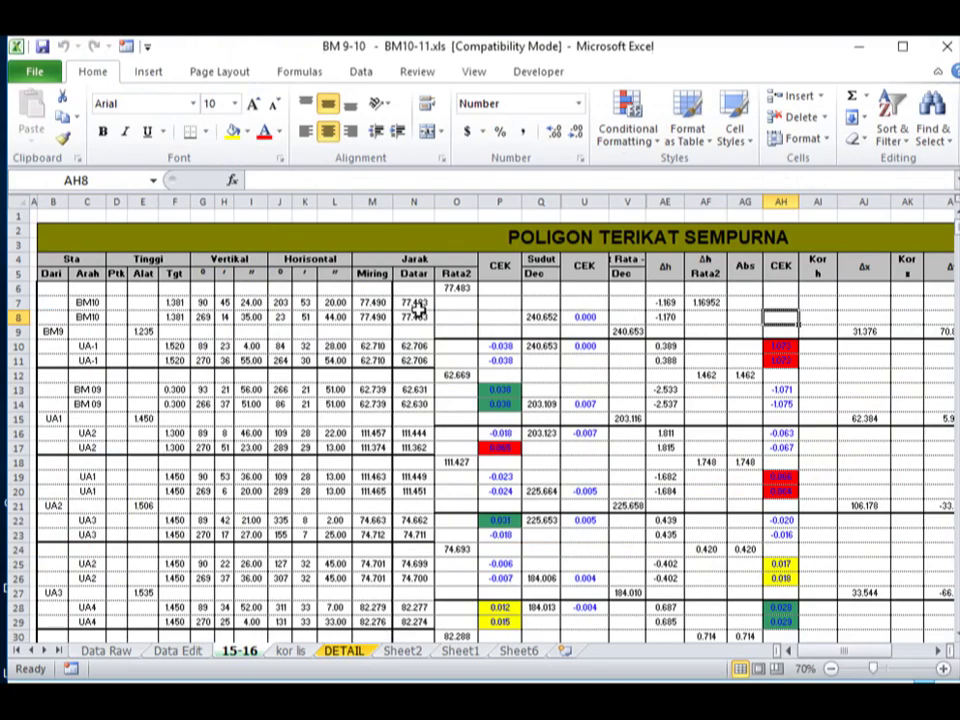
Inspect cells J17, M18, AE10 and U19 on the POLIGON TERIKAT SEMPURNA sheet
click(282, 447)
scroll(290, 440, down, 6)
scroll(287, 452, up, 3)
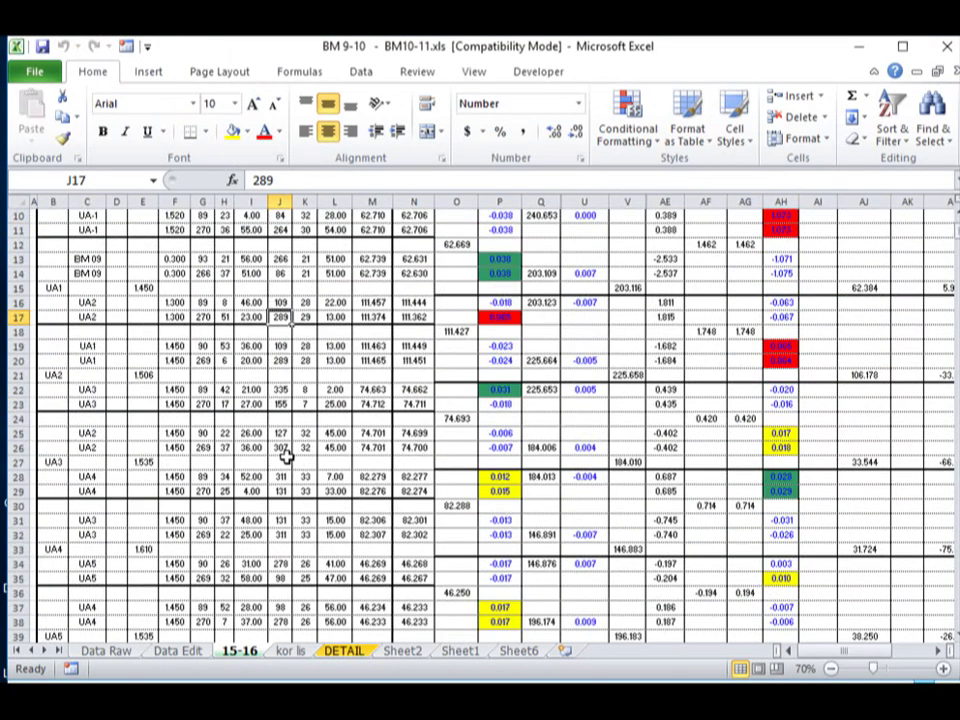
scroll(287, 455, up, 2)
click(372, 418)
click(665, 303)
click(588, 433)
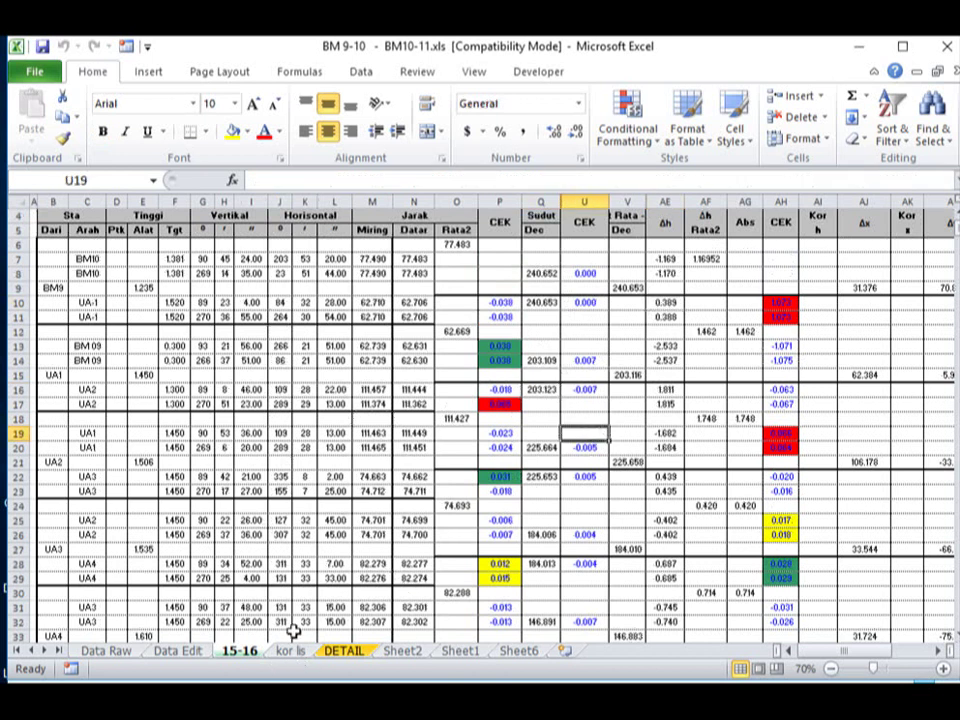
On the DETAIL sheet, review formulas in V10, X10, X17, V20, S17 and M10 without changing them
click(335, 652)
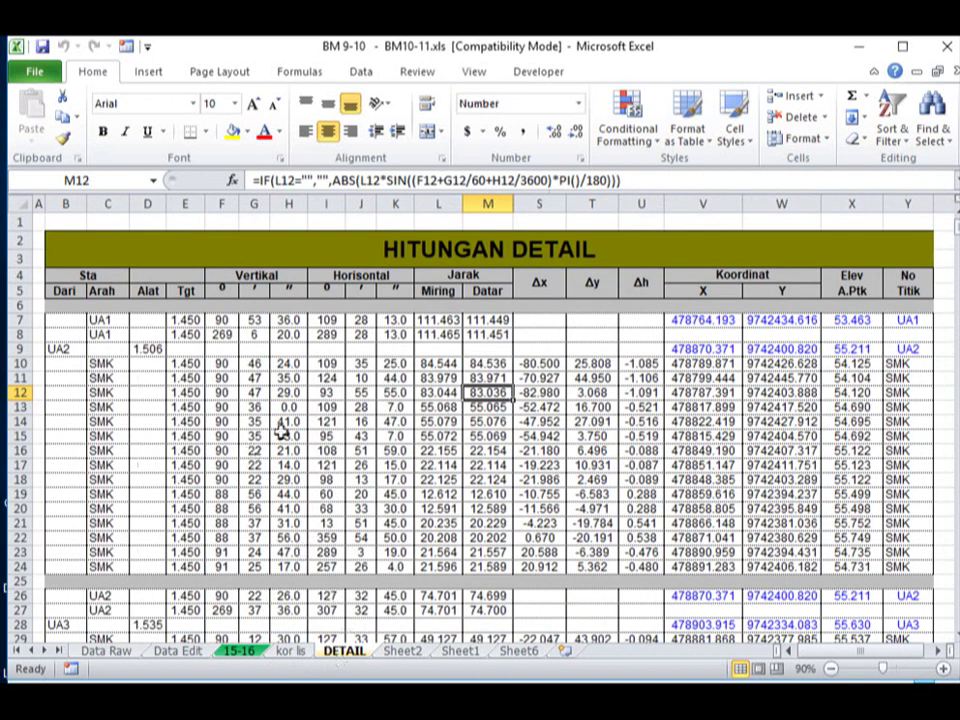
click(680, 363)
click(840, 363)
click(848, 465)
click(702, 508)
click(539, 465)
click(490, 364)
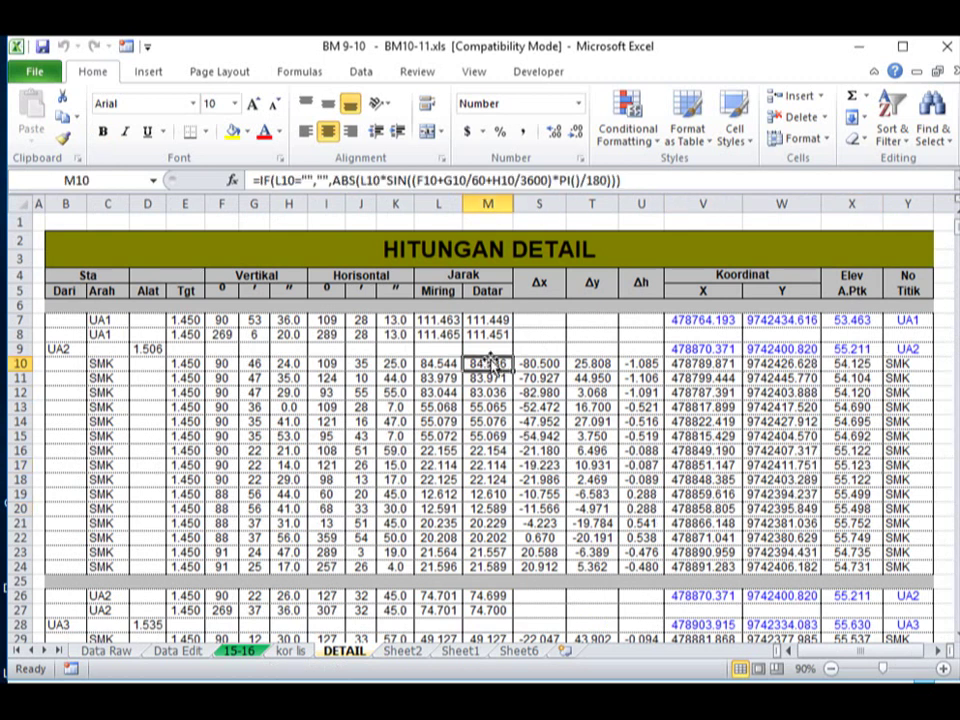
drag(636, 181, 249, 180)
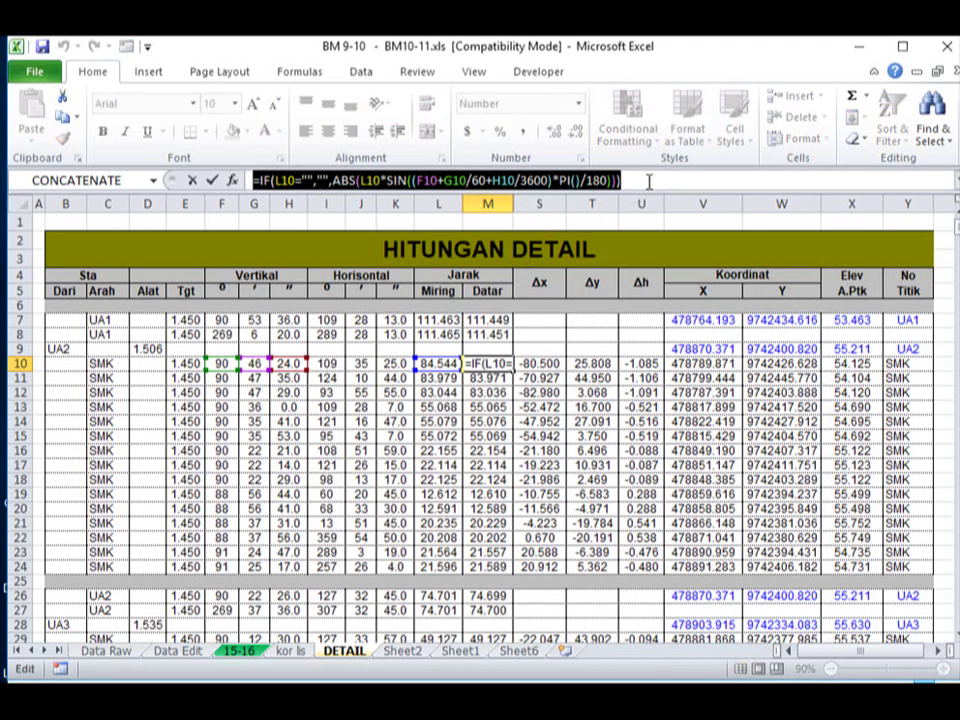
key(Escape)
Look over input cells F10:J12, G20, F16 and D16, then select the whole sheet
mouse_move(221, 363)
mouse_down()
mouse_move(360, 397)
mouse_move(390, 551)
mouse_up()
click(253, 508)
scroll(253, 508, down, 3)
scroll(270, 495, down, 3)
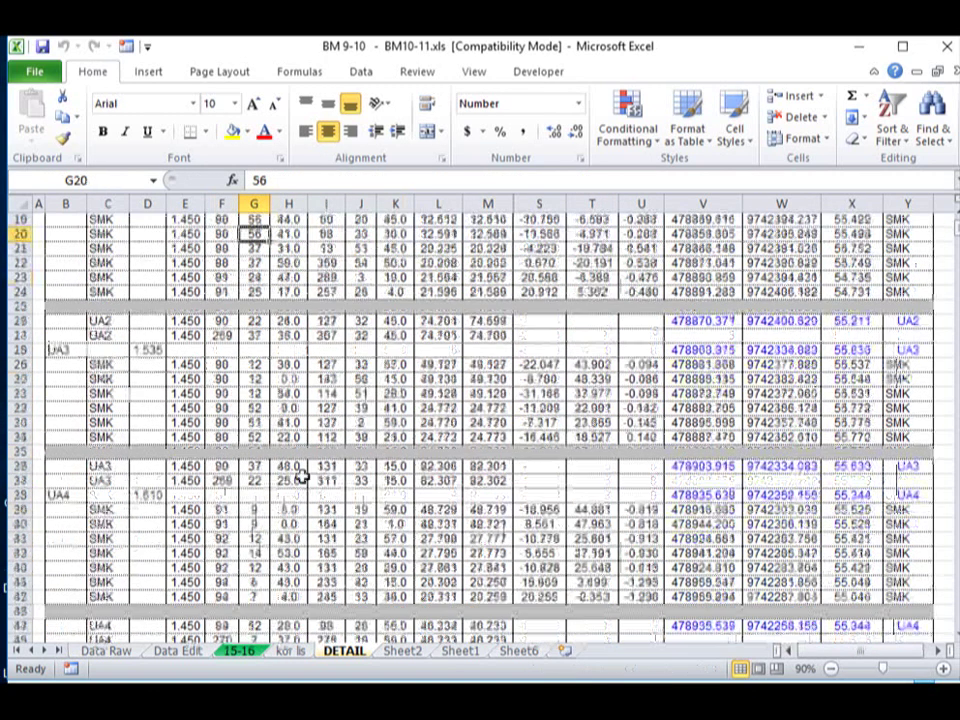
scroll(290, 485, up, 6)
click(221, 451)
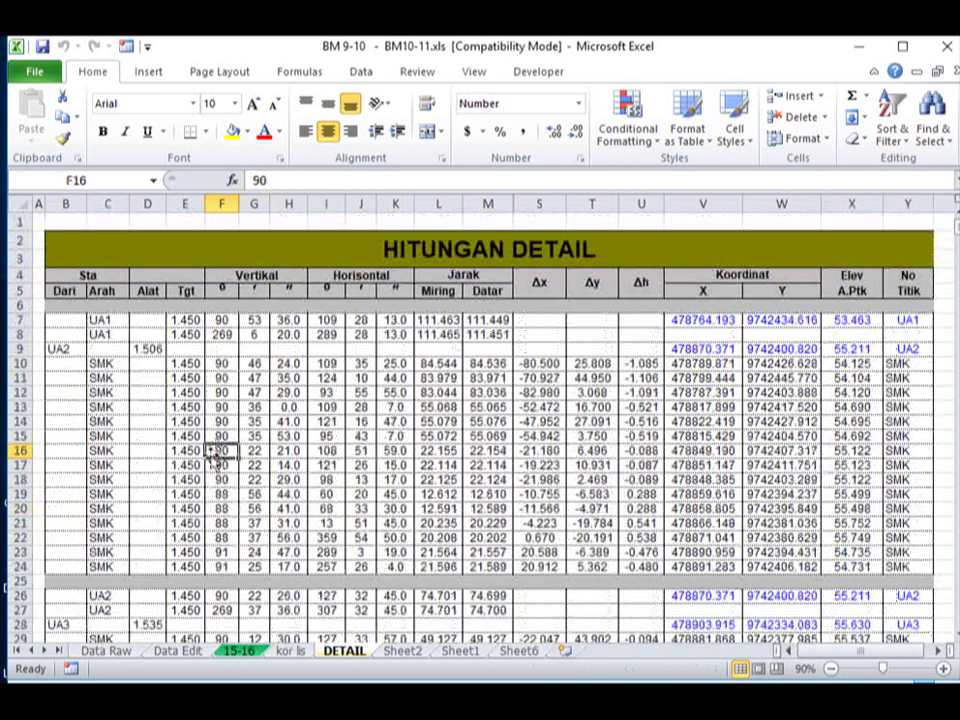
click(152, 451)
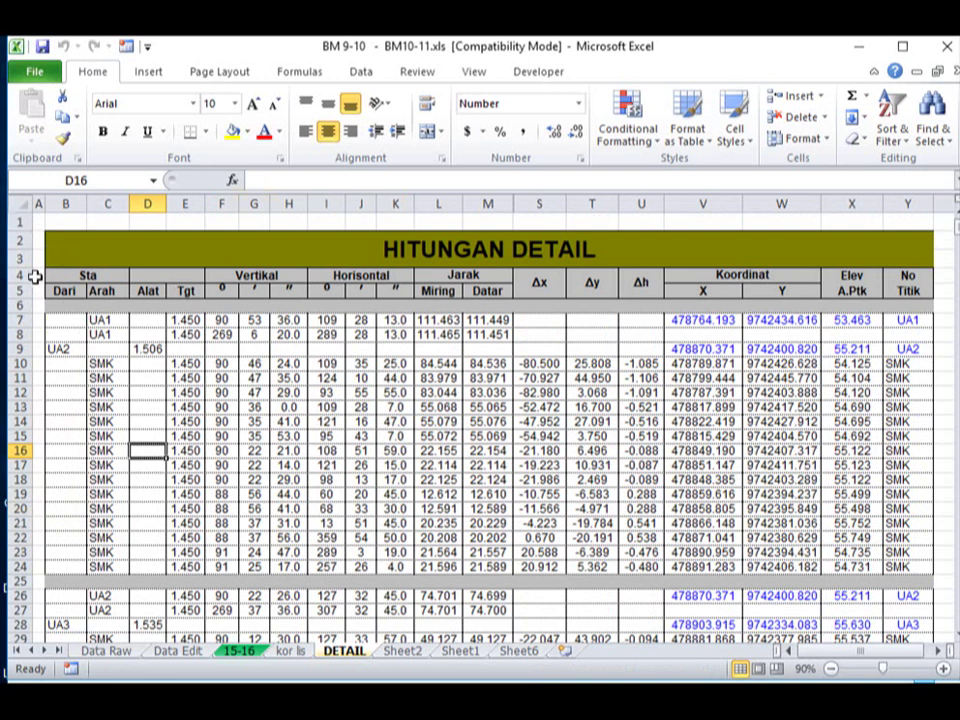
click(21, 204)
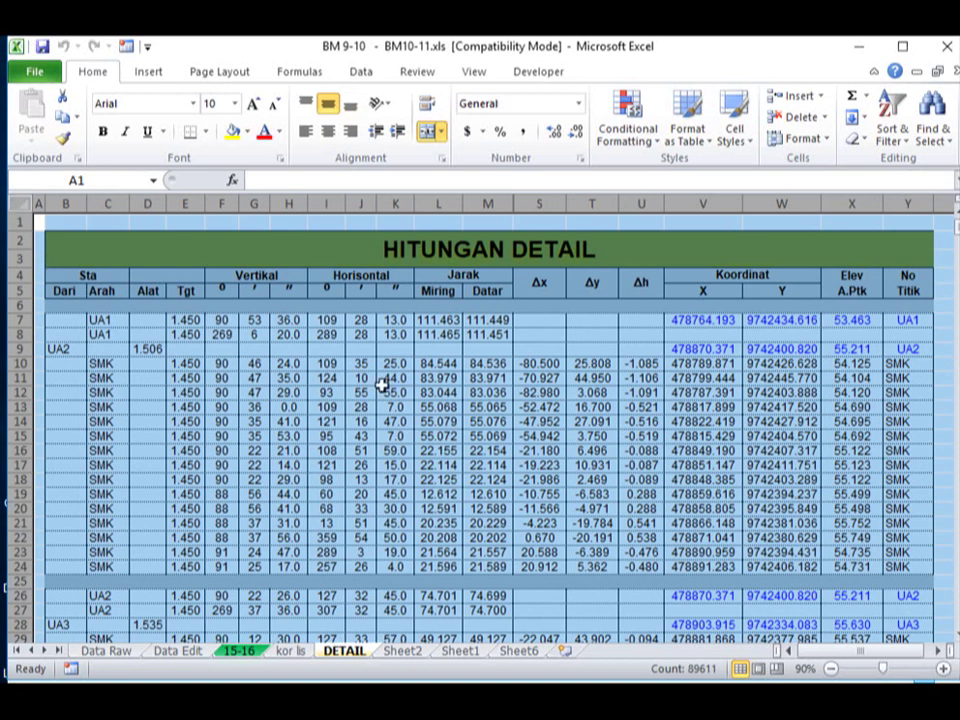
Clear the Locked option on Format Cells' Protection tab for all cells
scroll(156, 431, down, 3)
scroll(156, 431, up, 3)
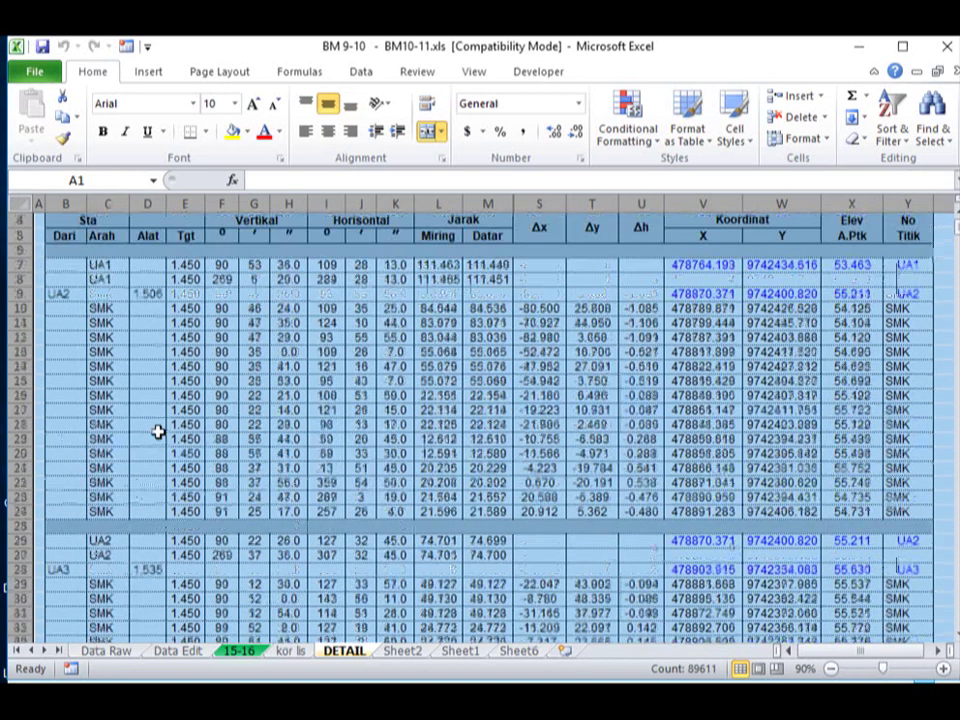
right_click(90, 308)
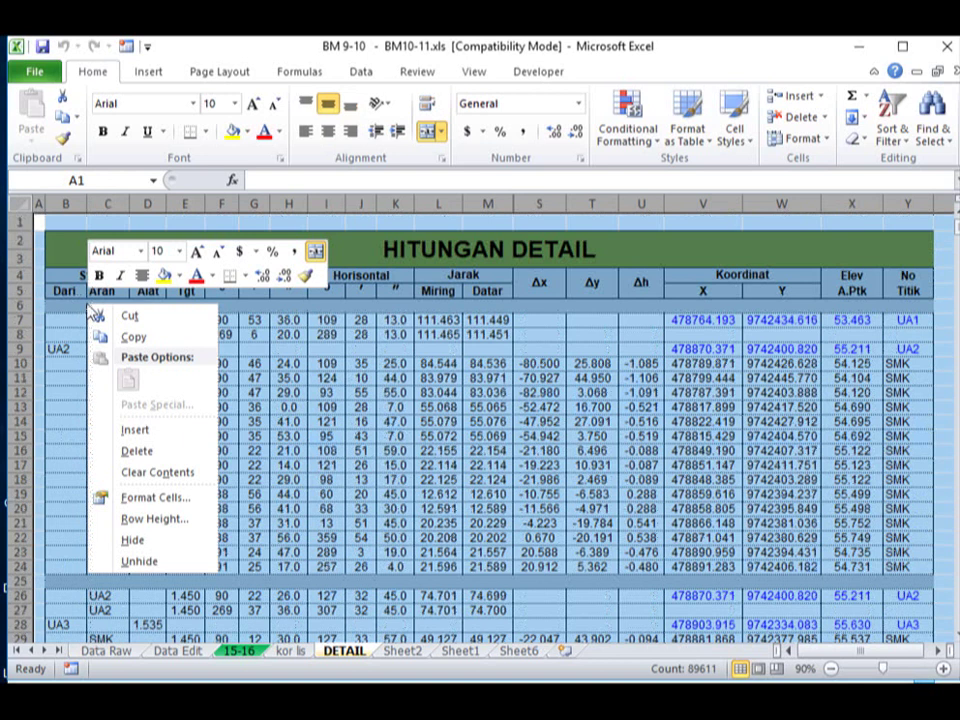
click(131, 497)
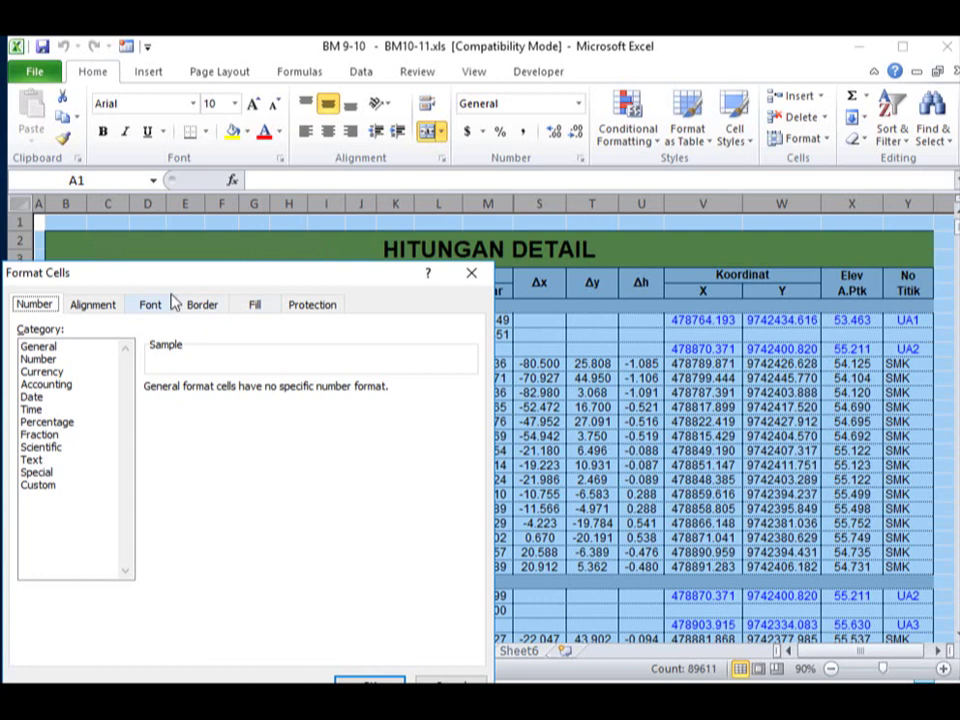
drag(168, 284, 275, 268)
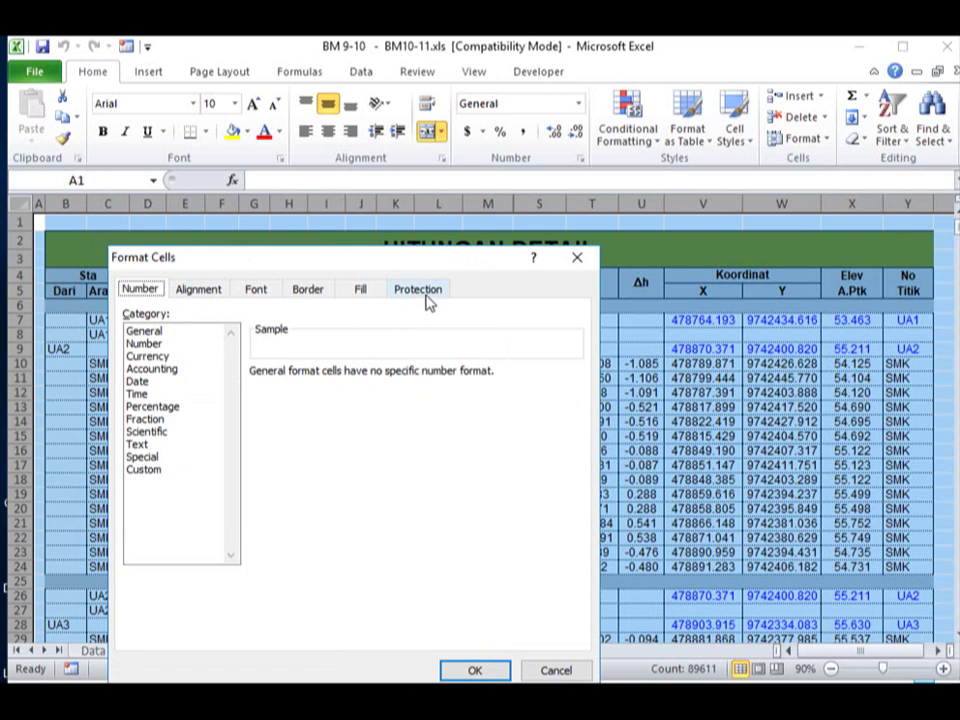
click(428, 303)
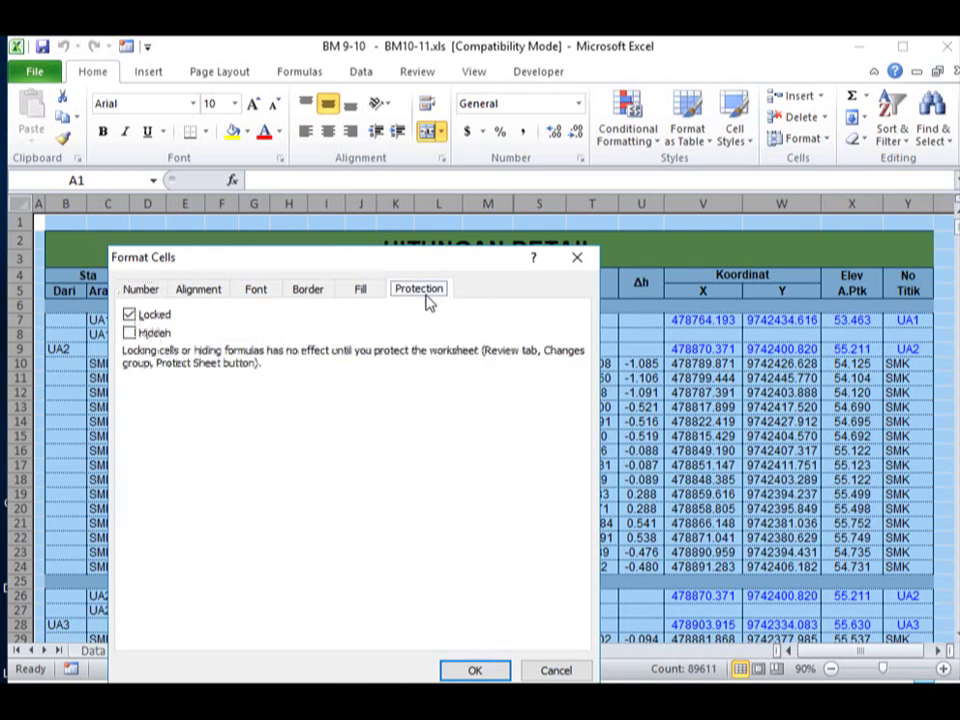
click(155, 318)
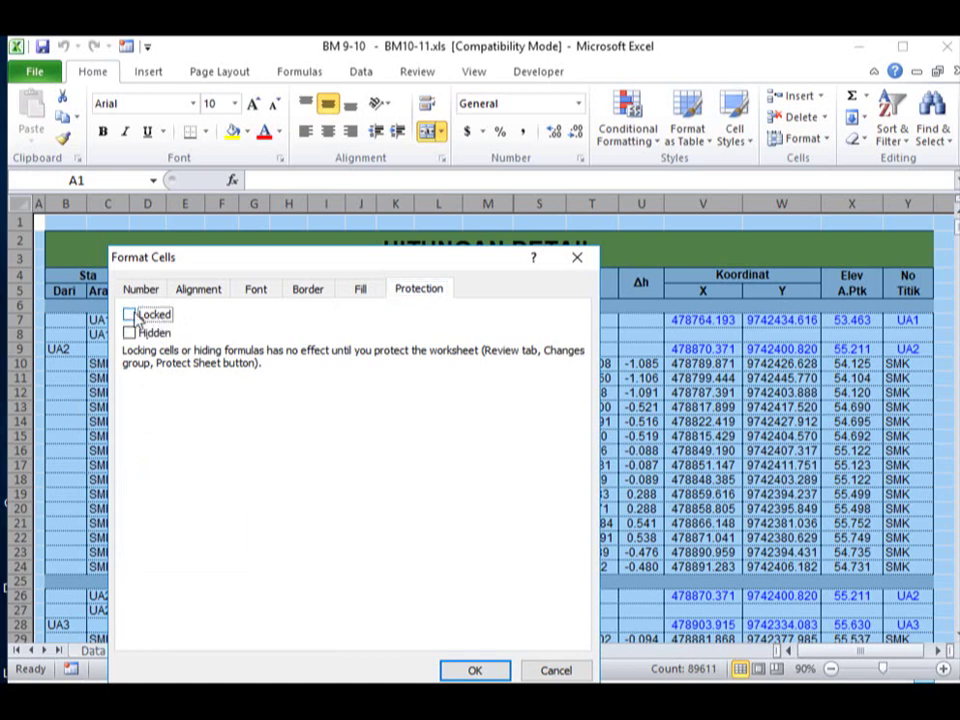
click(478, 672)
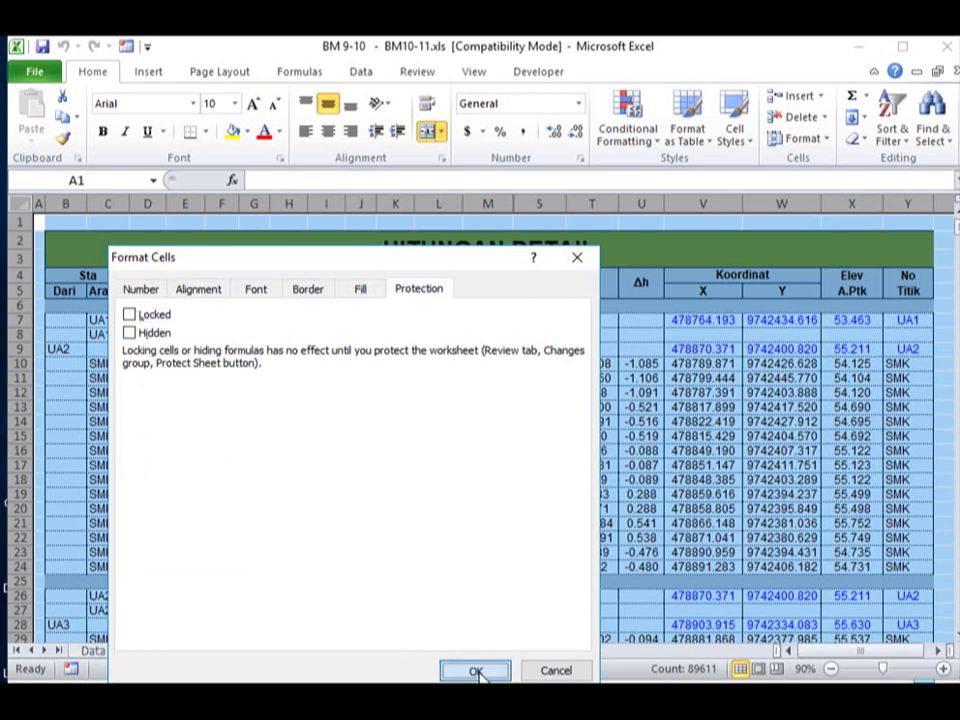
Check input cells H17 and H15 on the DETAIL sheet
scroll(277, 487, down, 1)
scroll(275, 488, down, 1)
scroll(275, 488, up, 1)
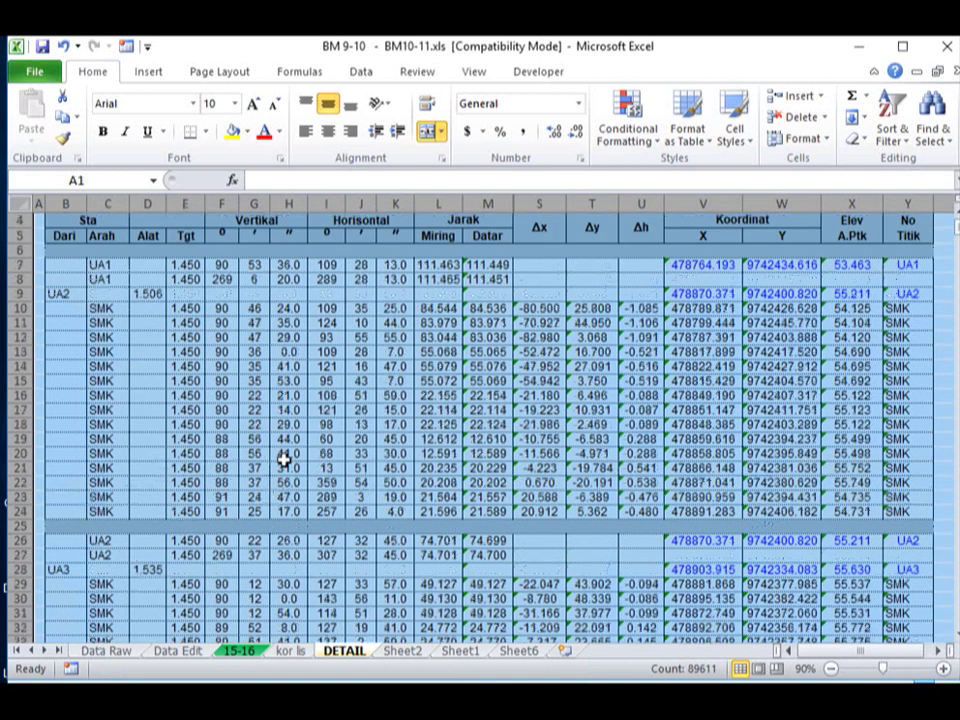
scroll(284, 459, up, 1)
click(285, 461)
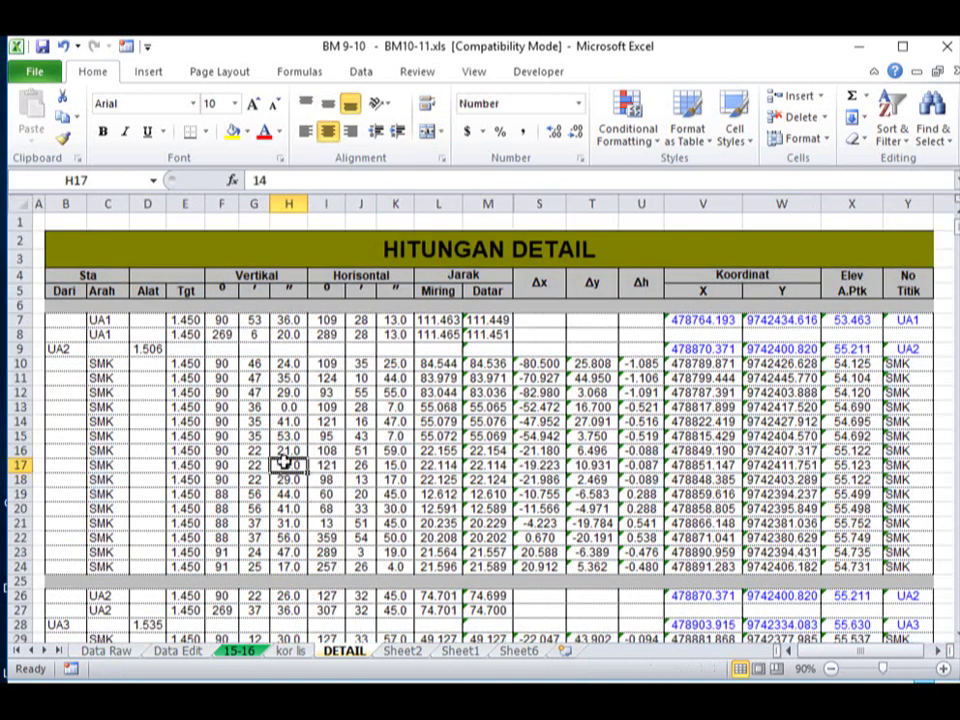
scroll(287, 460, down, 1)
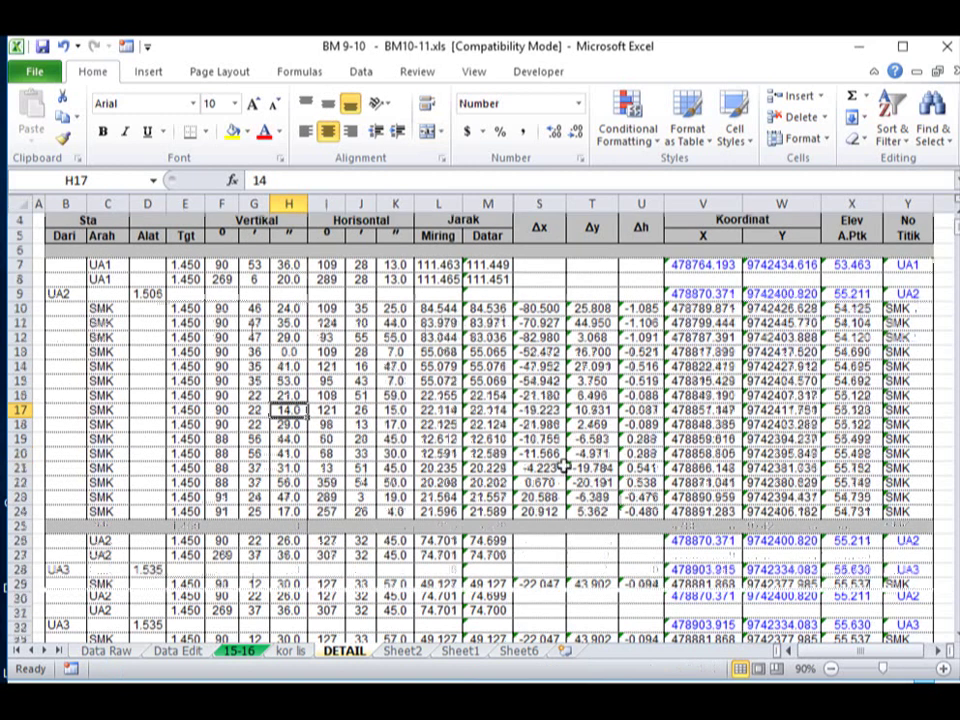
scroll(280, 445, up, 1)
click(277, 436)
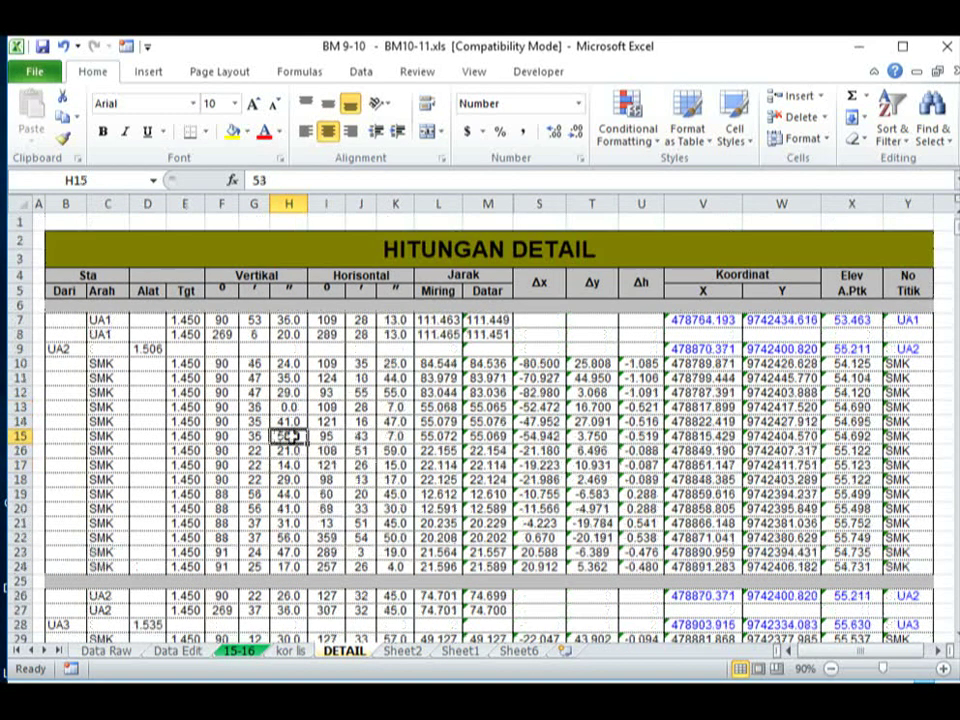
Select the calculated block M7:Y28, from Datar through No Titik
mouse_move(482, 319)
mouse_down()
mouse_move(897, 494)
mouse_move(911, 575)
mouse_up()
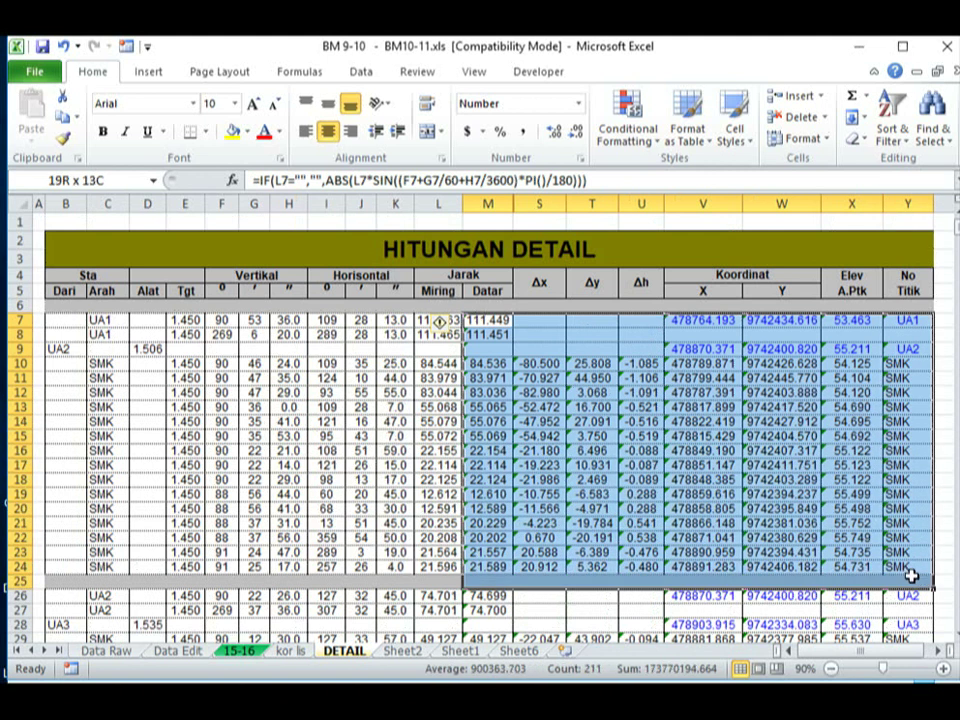
drag(911, 575, 911, 575)
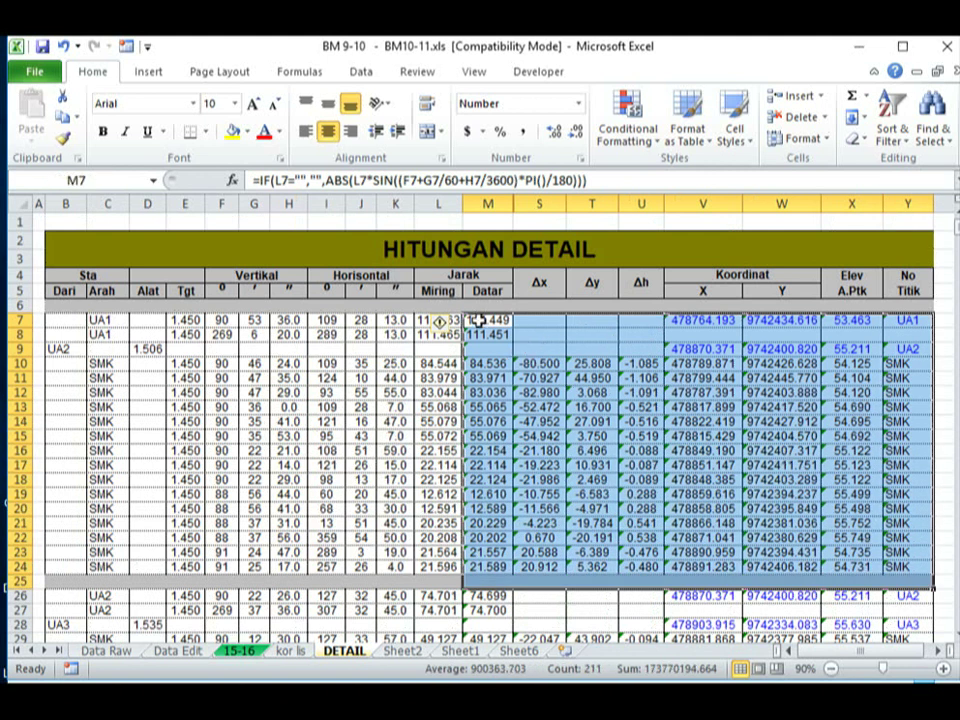
drag(480, 319, 889, 671)
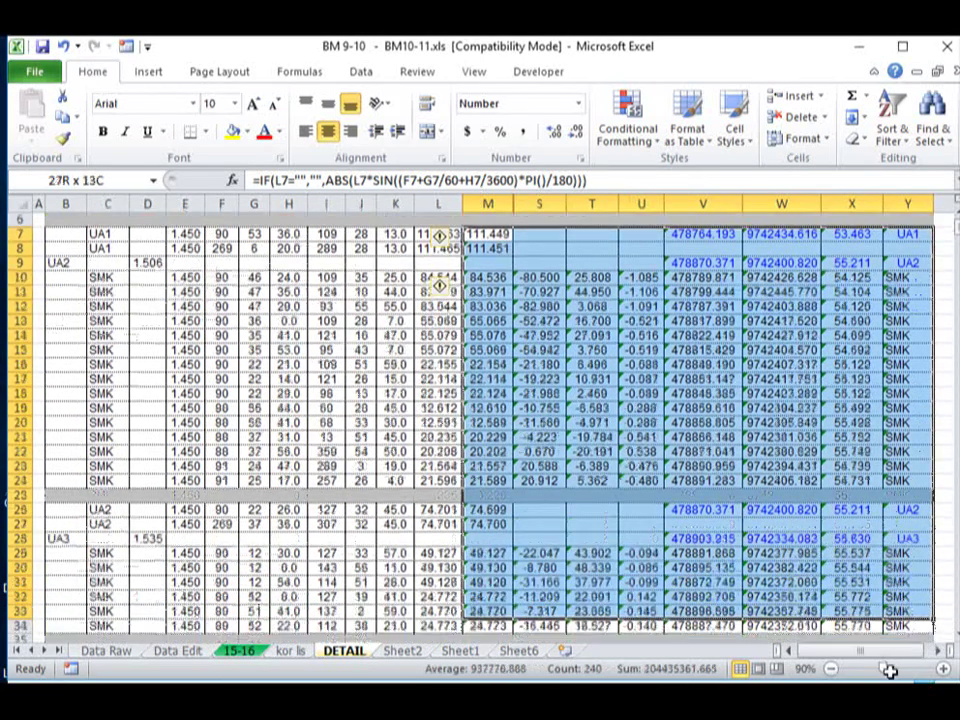
drag(889, 671, 885, 400)
scroll(596, 470, up, 7)
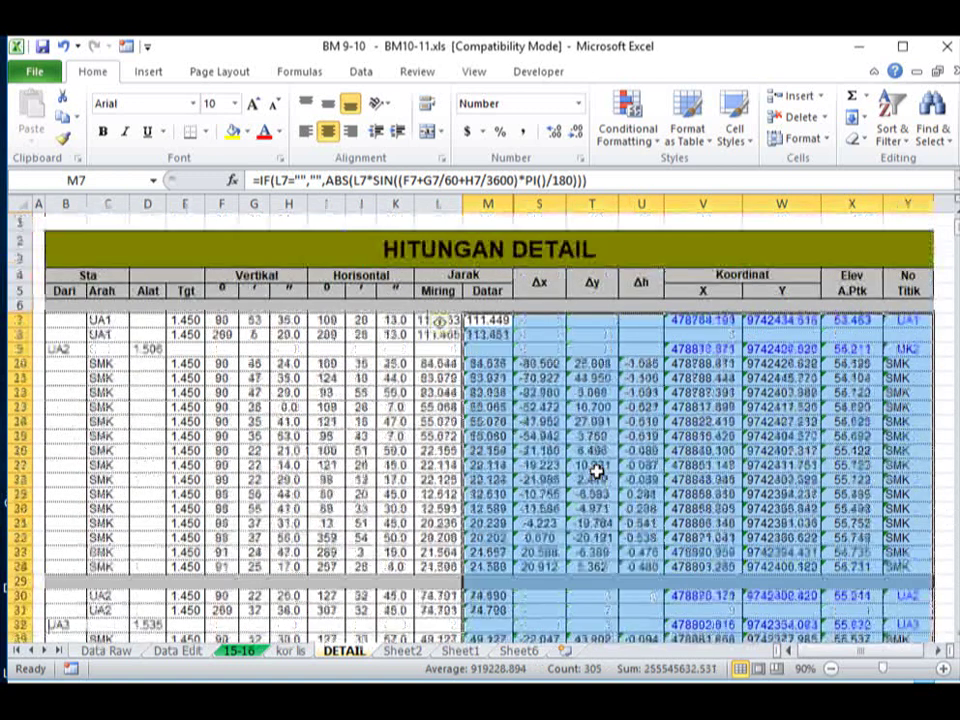
Set the M7:Y28 formula cells to Locked and Hidden in Format Cells Protection
right_click(539, 375)
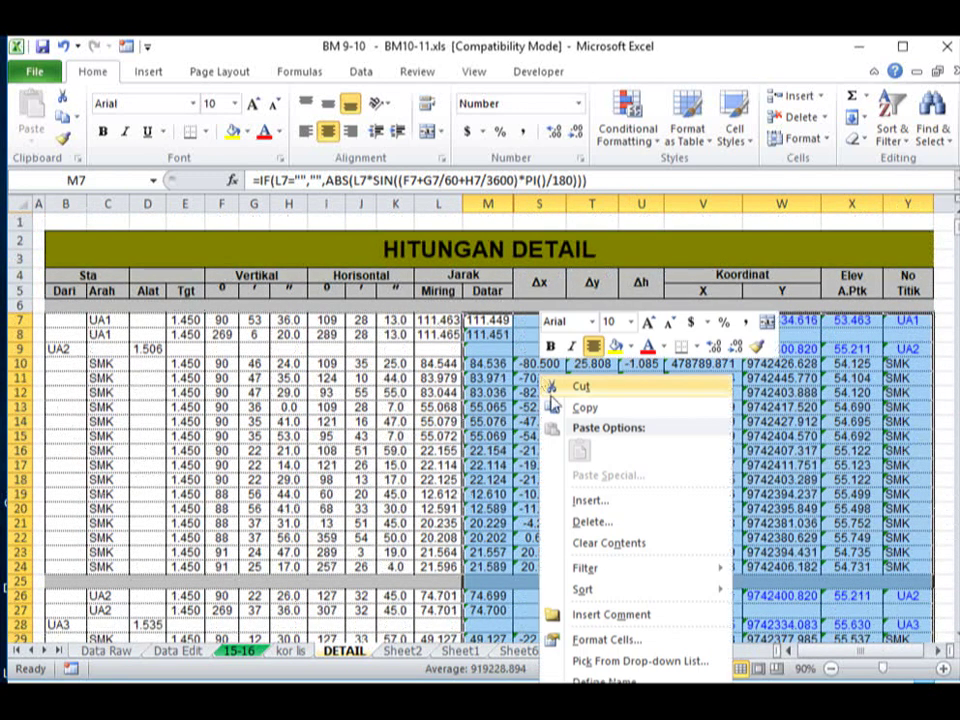
click(598, 648)
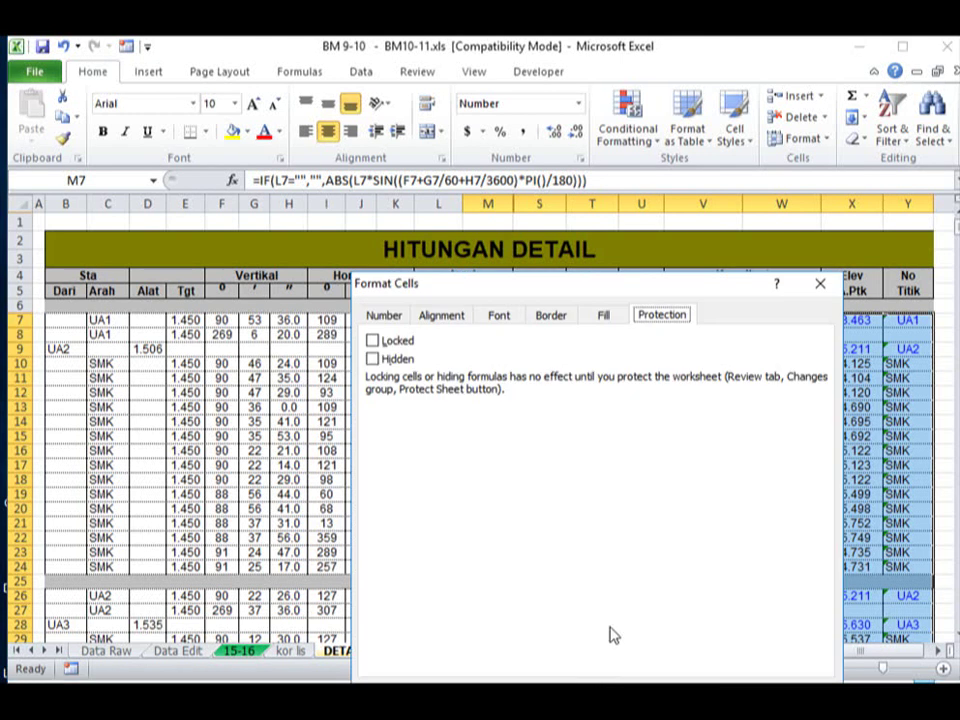
drag(452, 277, 401, 206)
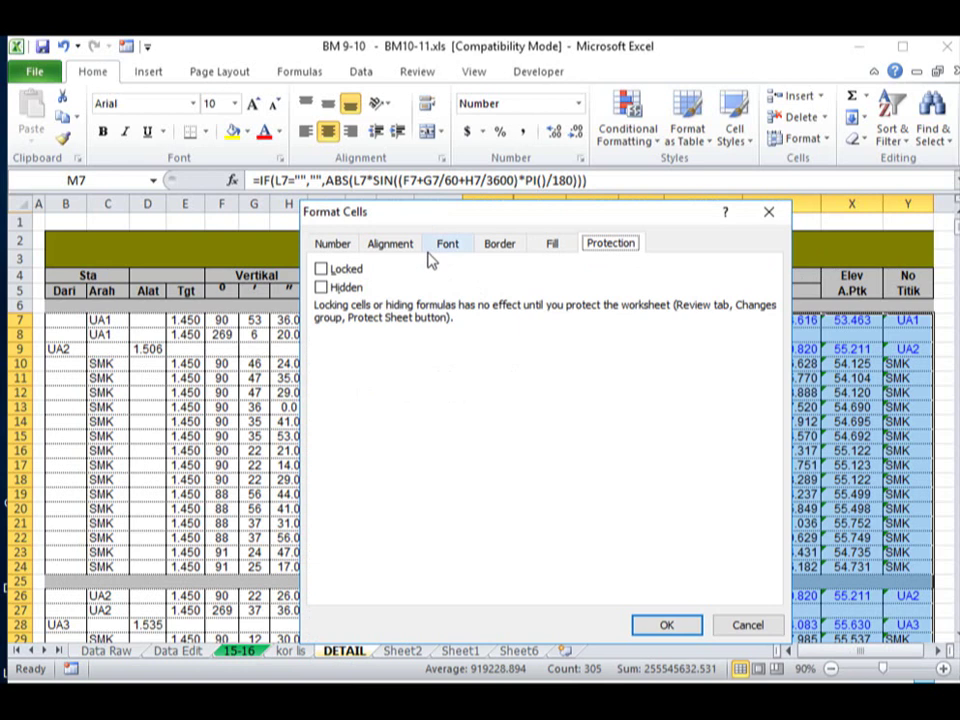
click(336, 272)
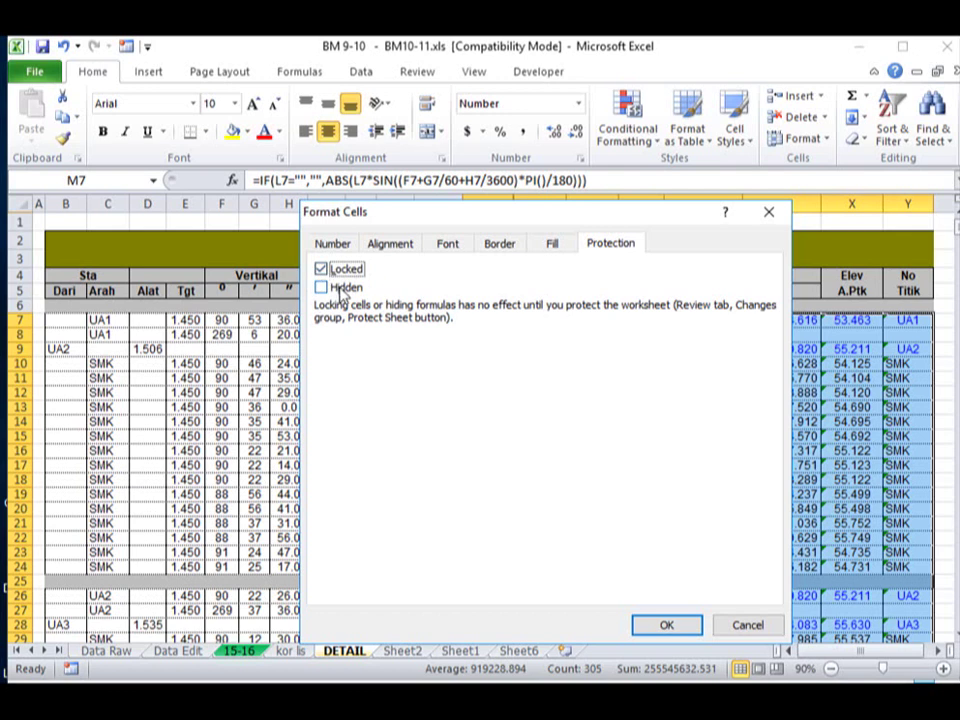
click(343, 287)
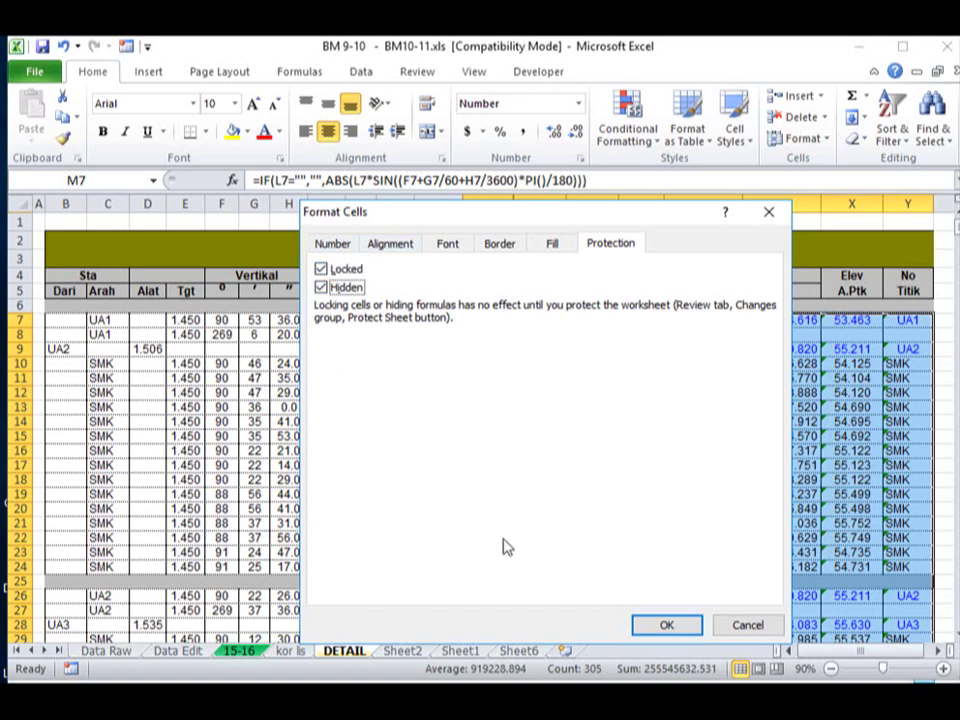
click(666, 626)
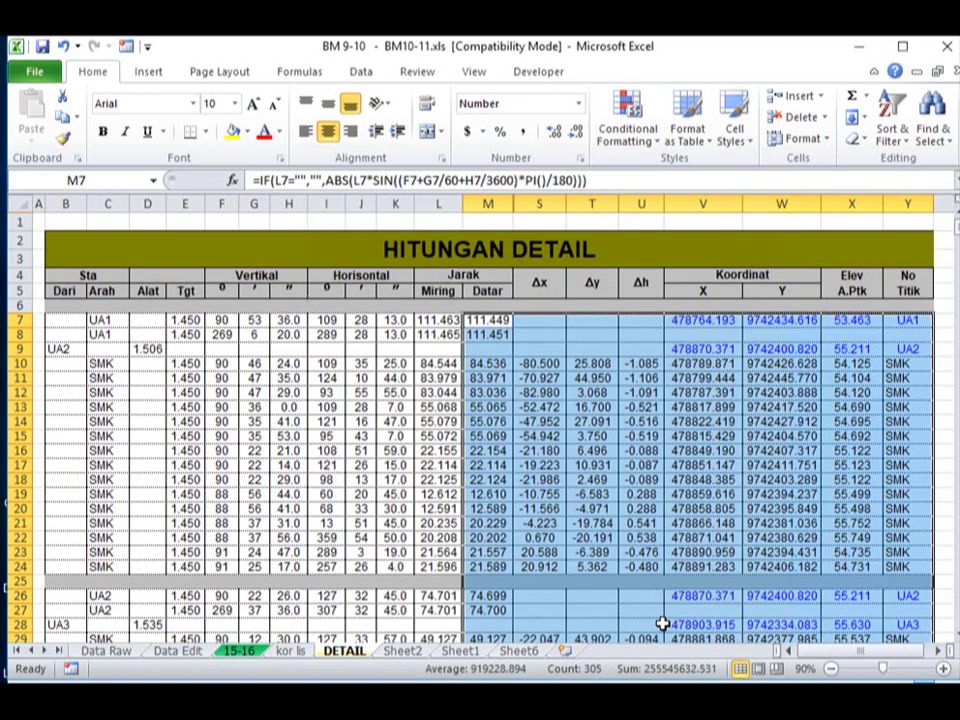
Protect the DETAIL sheet via Review > Protect Sheet with a confirmed password
click(385, 482)
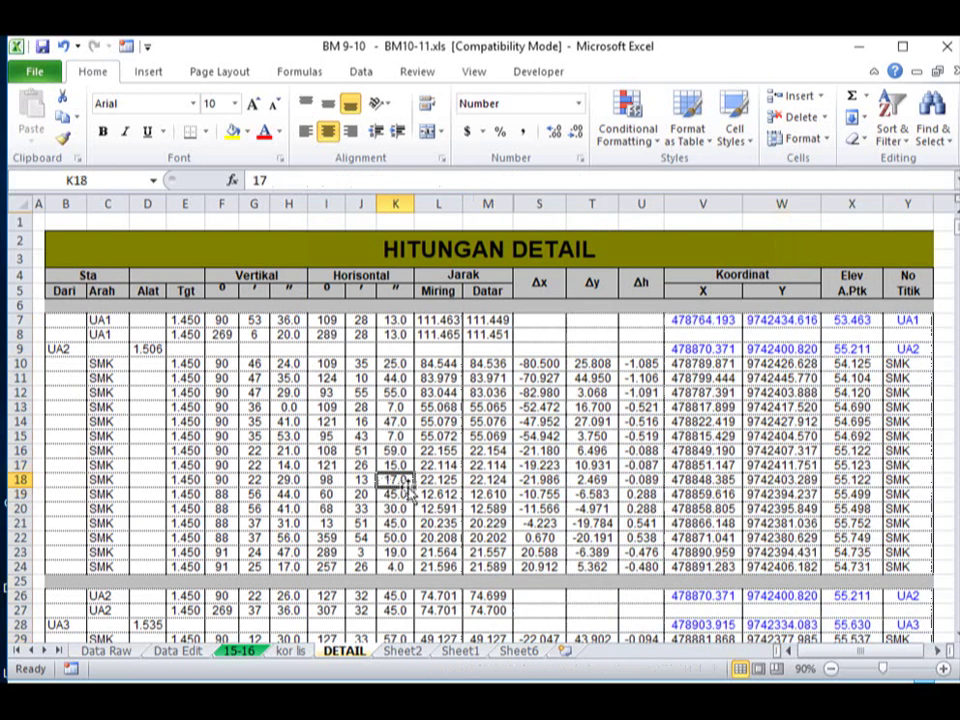
click(416, 74)
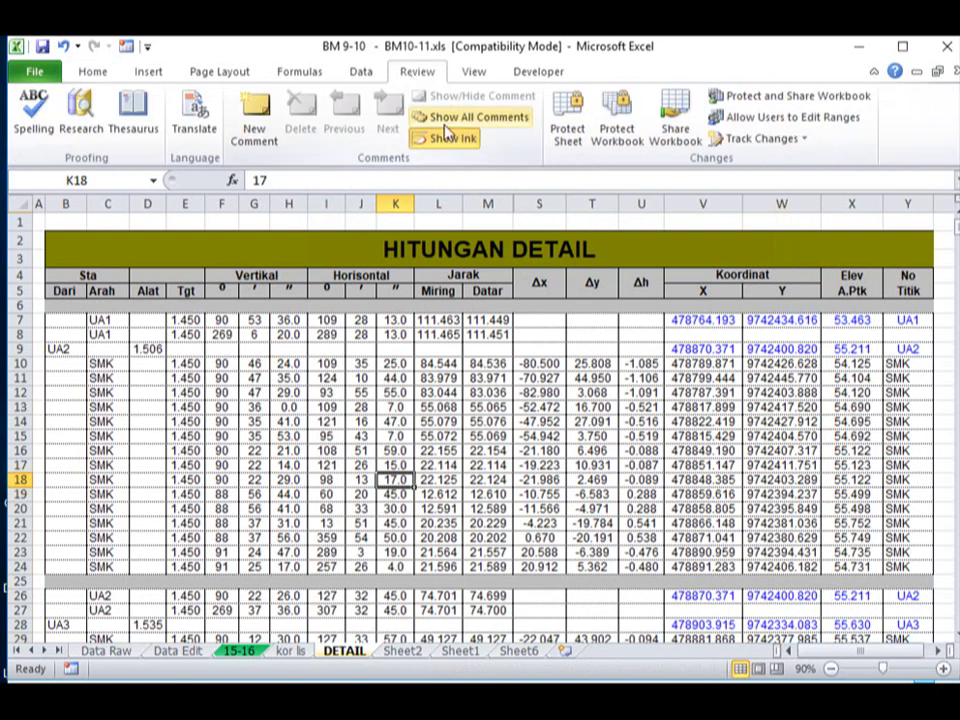
click(572, 135)
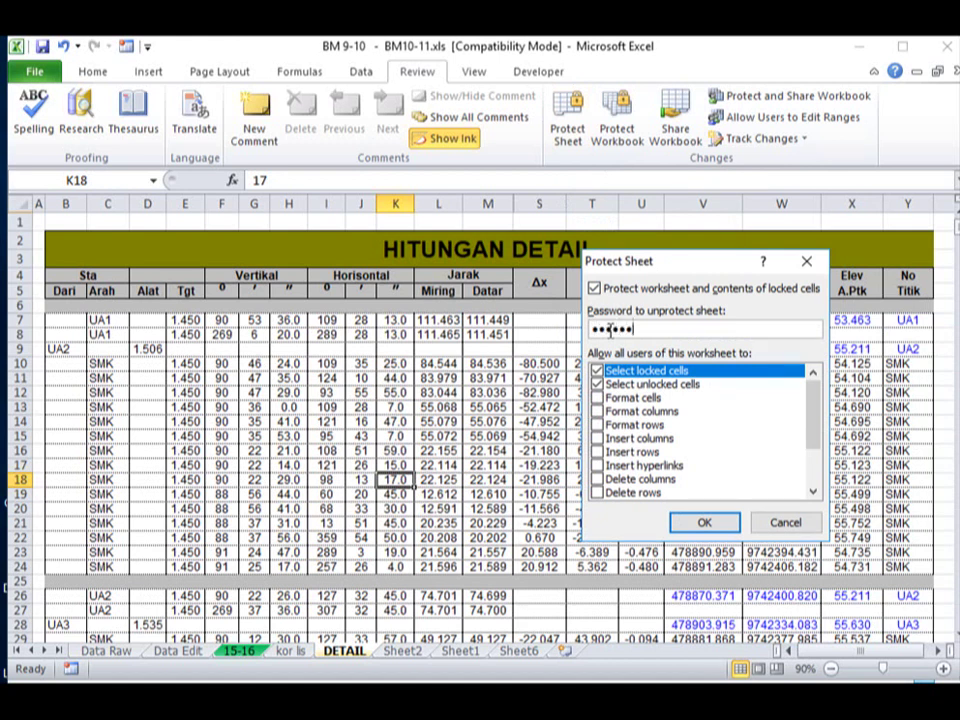
click(694, 523)
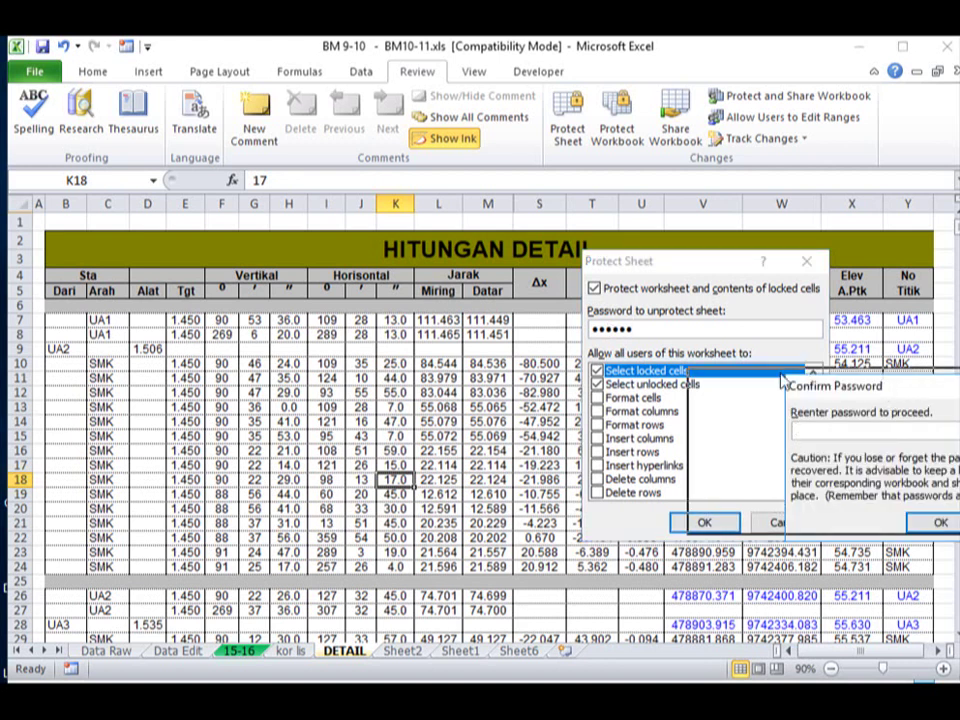
drag(884, 388, 664, 326)
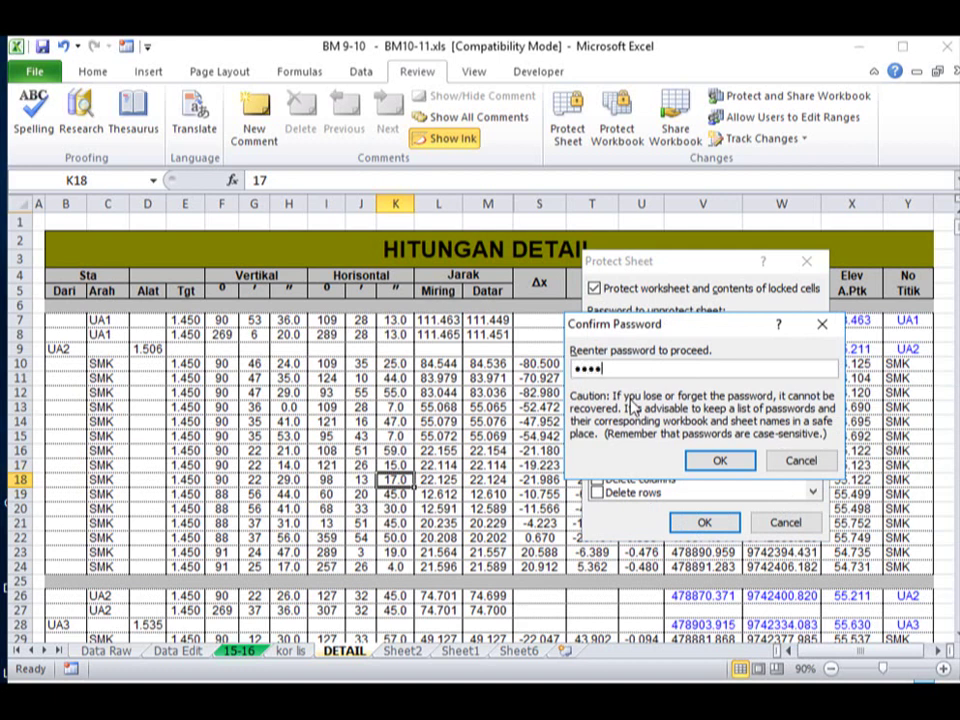
click(719, 461)
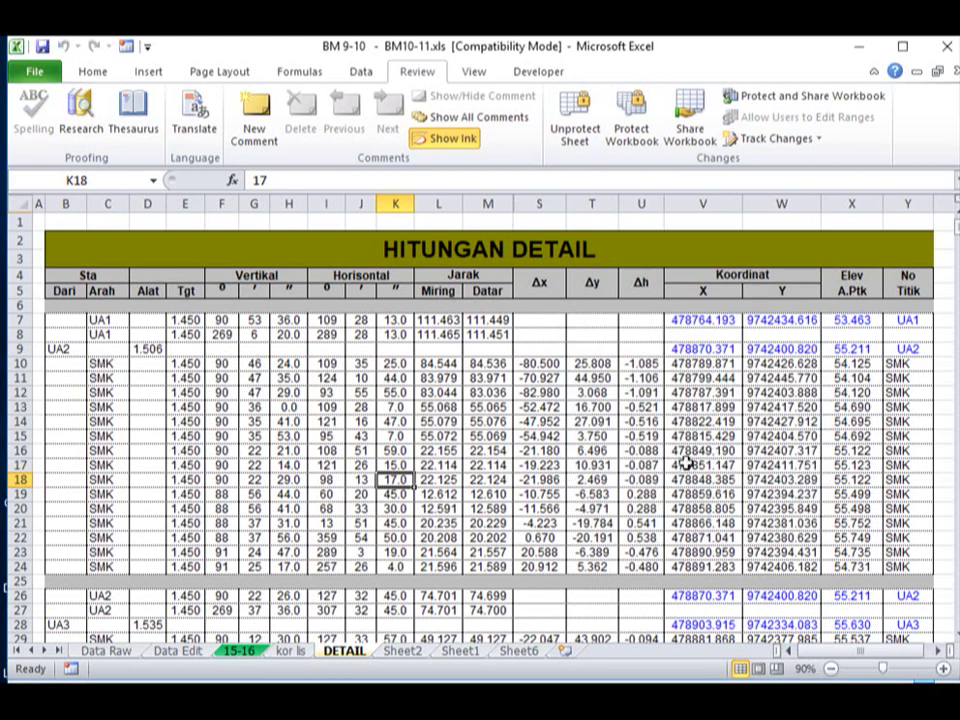
Check several calculated cells to confirm their formulas are hidden
click(648, 465)
click(556, 484)
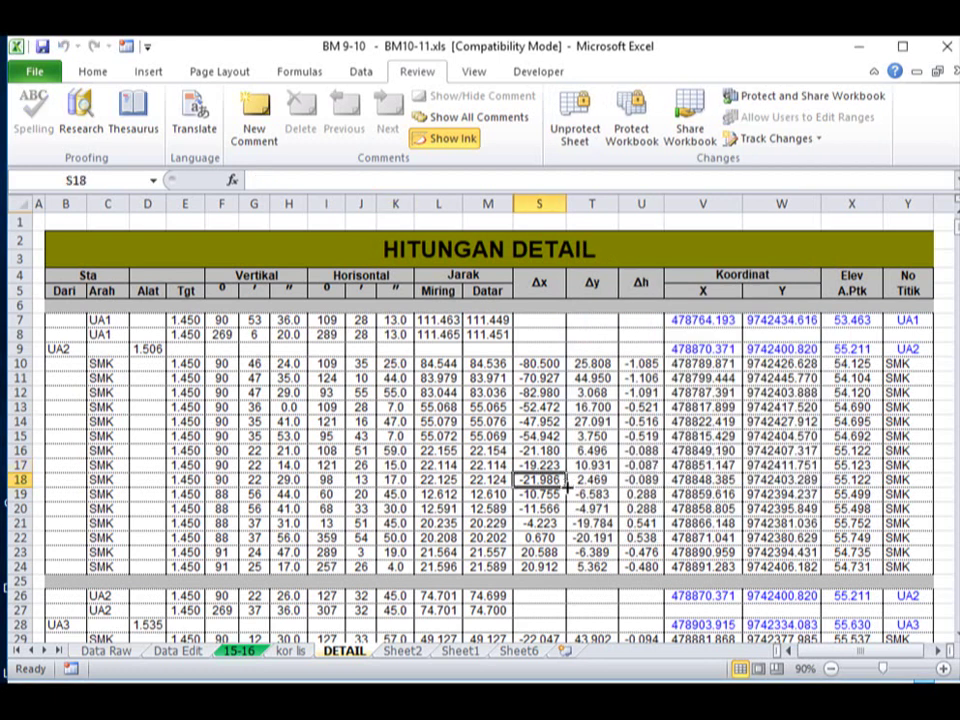
click(539, 363)
click(782, 421)
click(547, 362)
drag(703, 407, 716, 437)
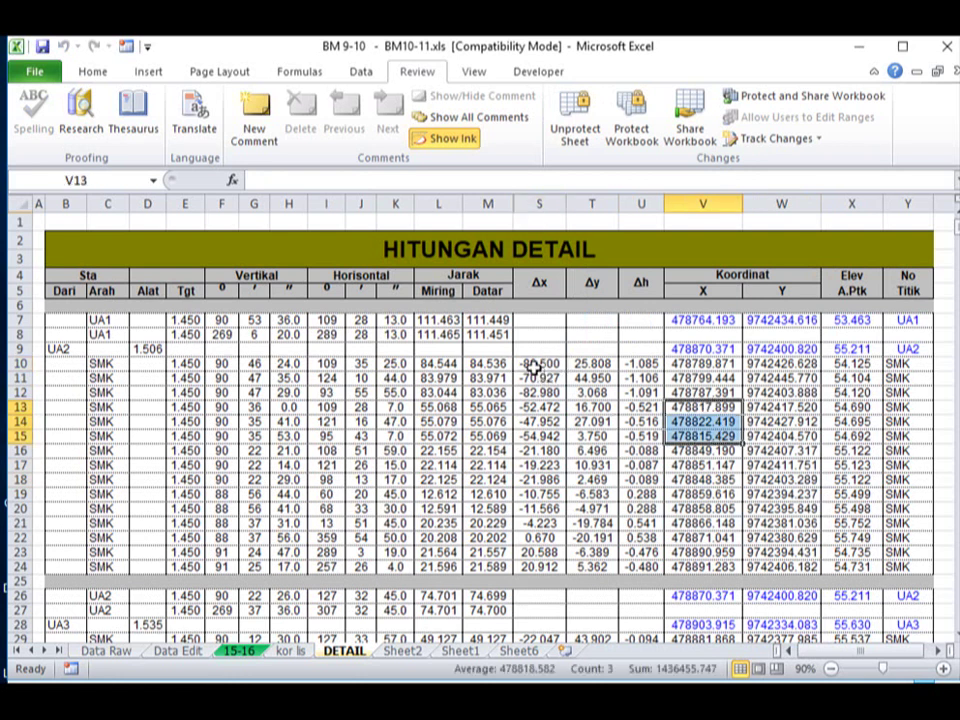
drag(533, 366, 876, 566)
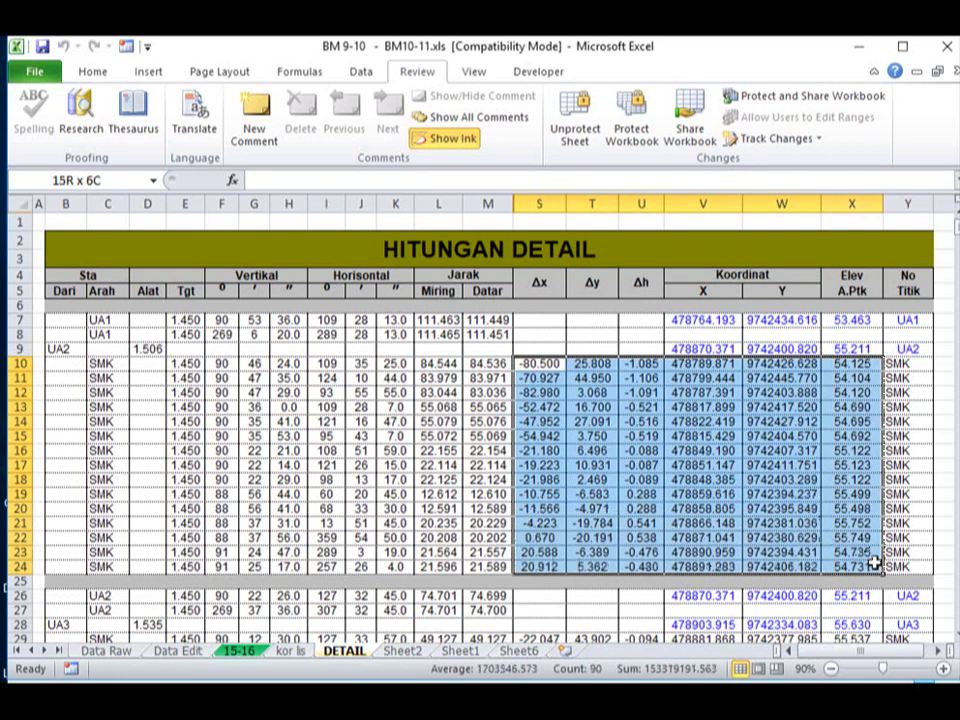
click(703, 319)
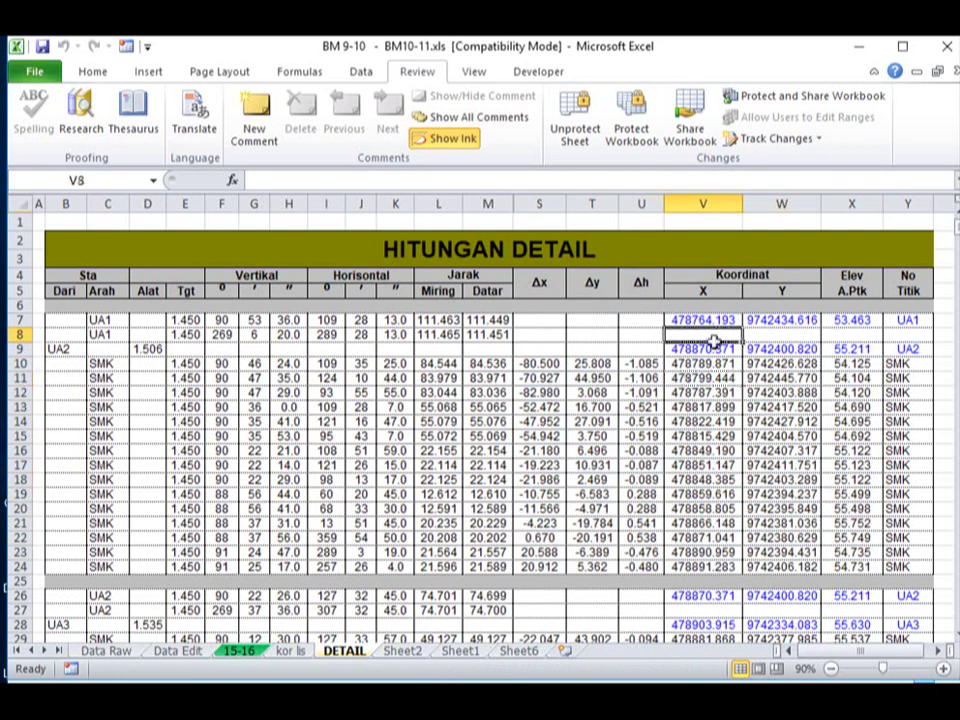
click(302, 183)
click(666, 437)
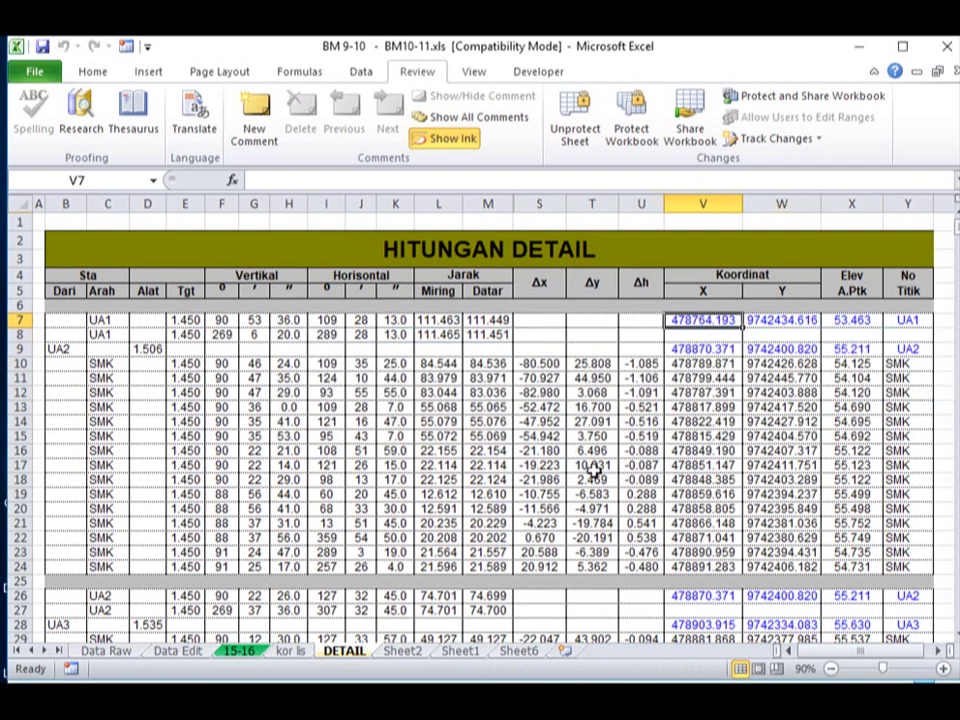
click(703, 466)
click(703, 393)
click(781, 466)
click(781, 378)
click(781, 523)
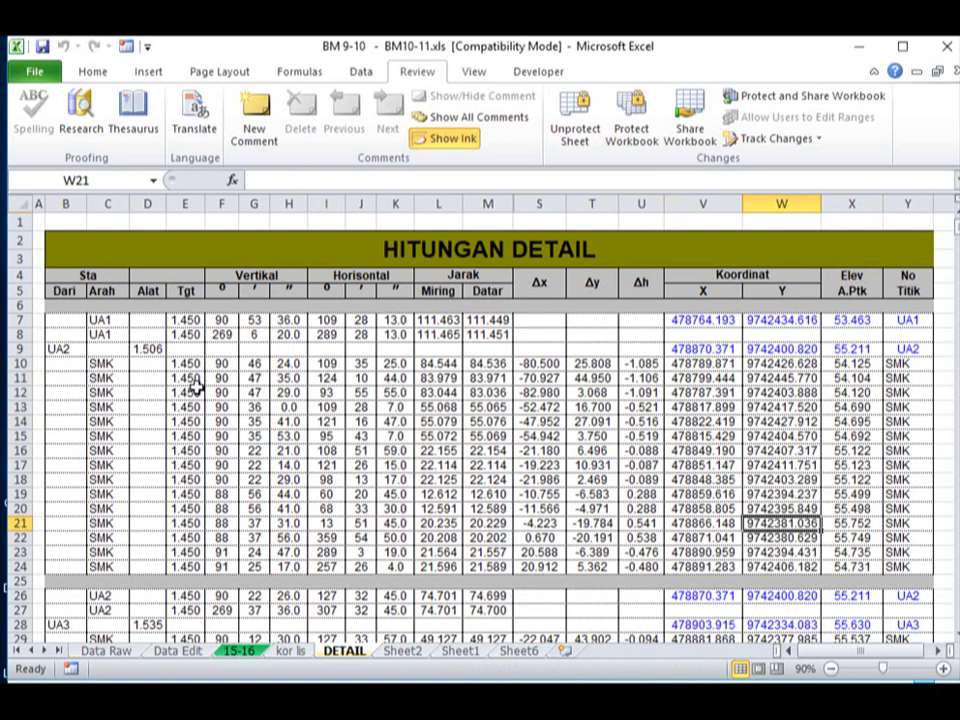
drag(185, 378, 428, 563)
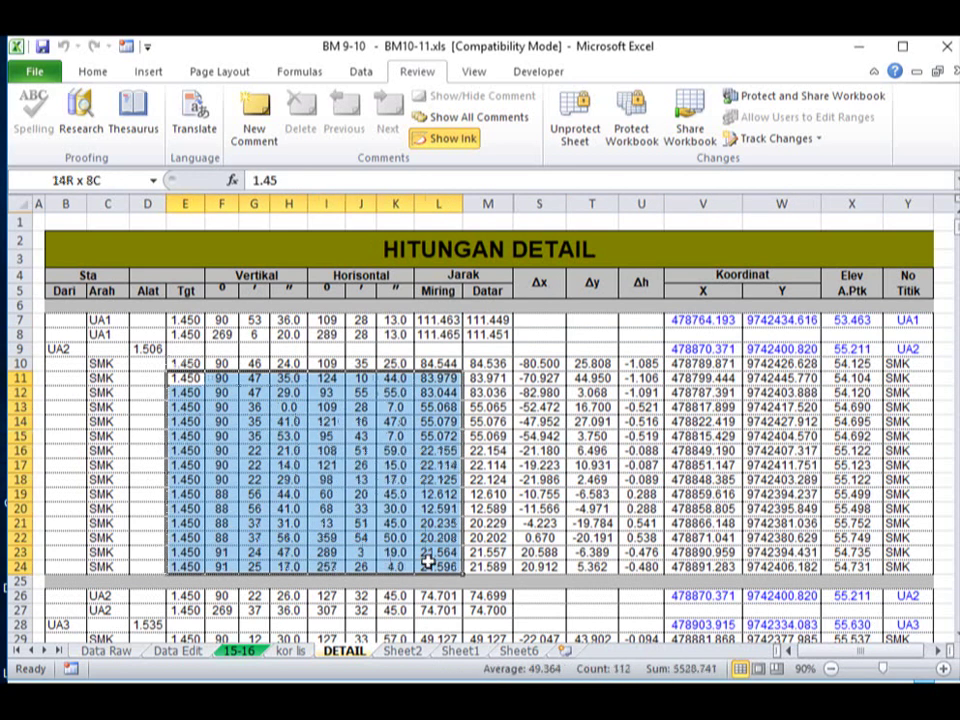
Clear the readings in E11:L24 and station names in C11:D24
key(Delete)
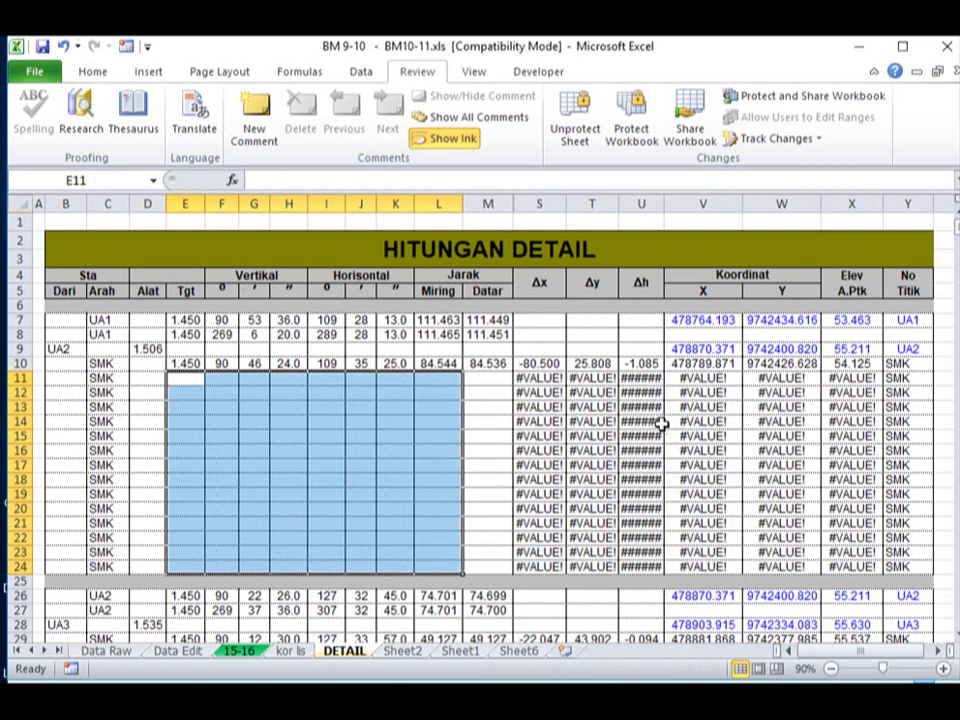
click(781, 421)
click(591, 436)
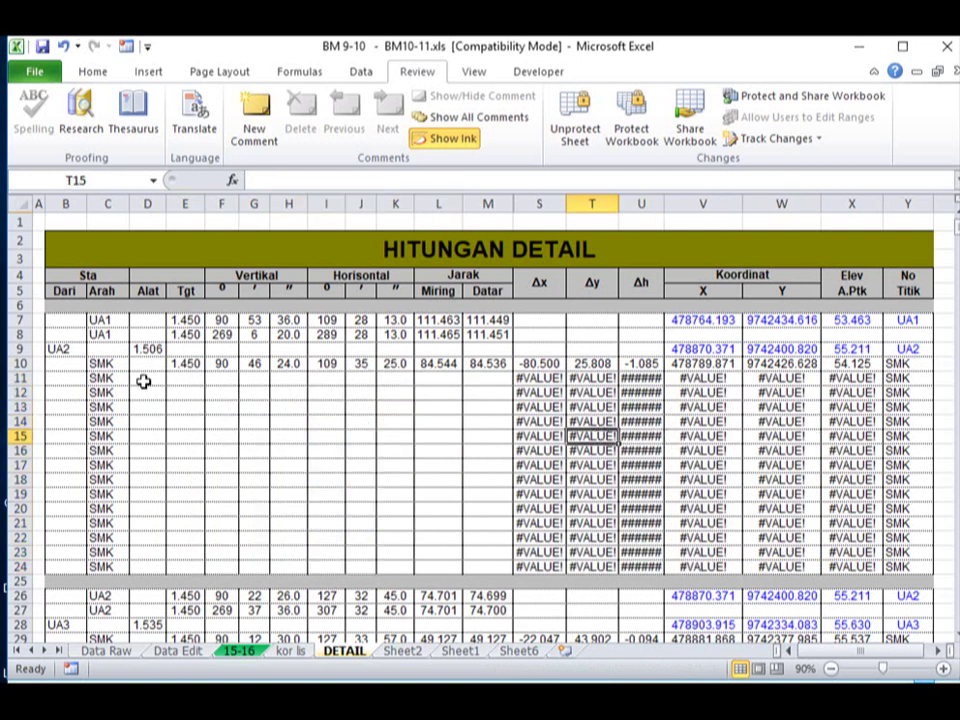
drag(108, 378, 129, 568)
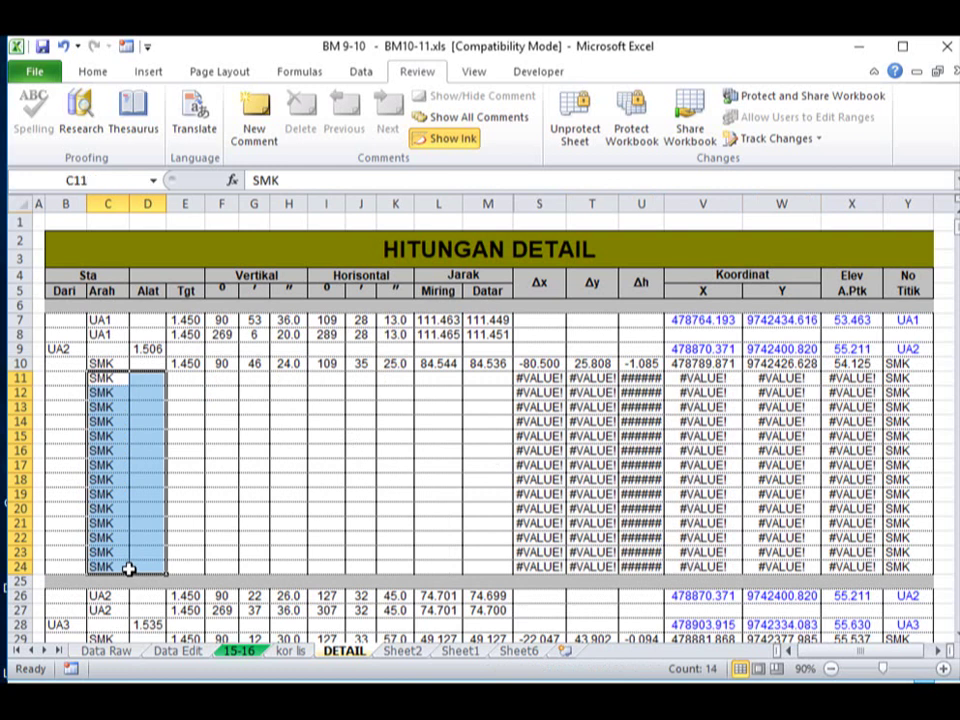
key(Delete)
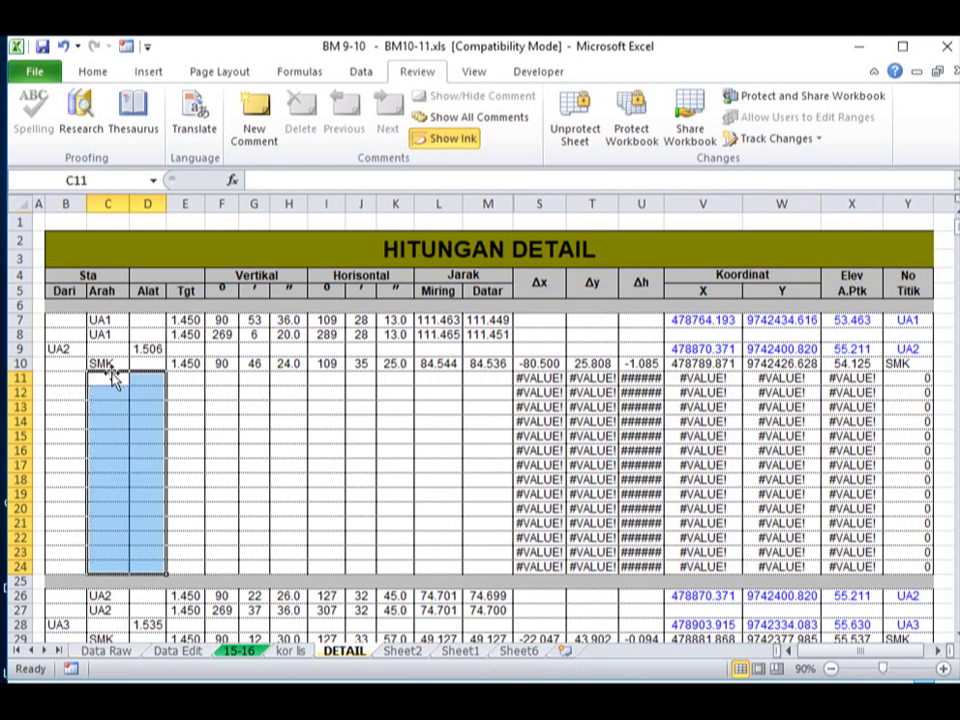
Enter station 'gas' in C11 and target height 1.6 in E11
click(114, 380)
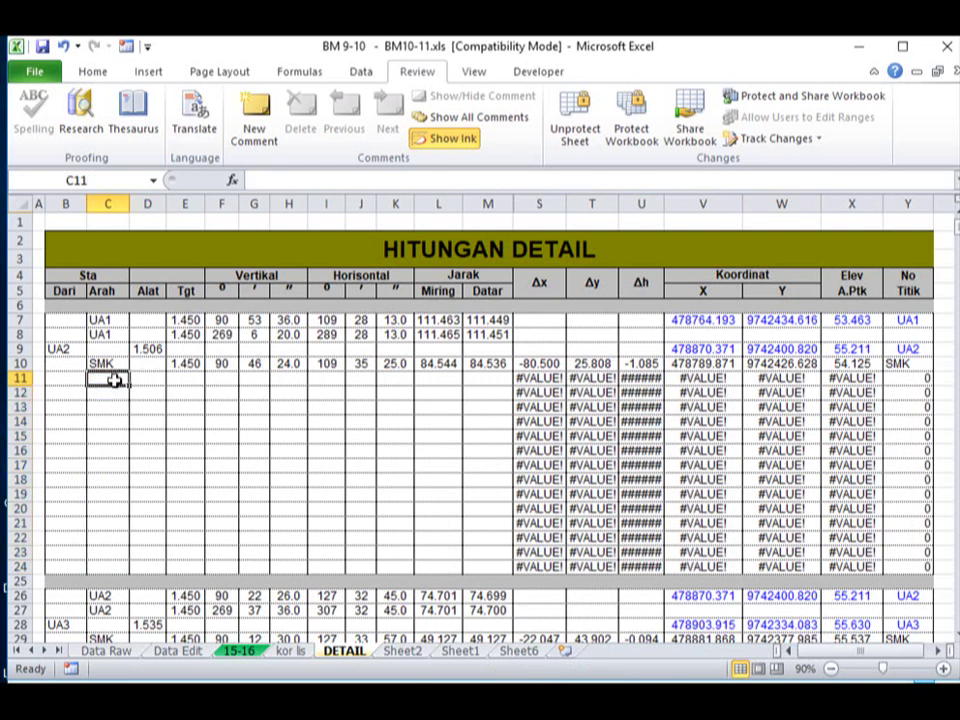
text(gas)
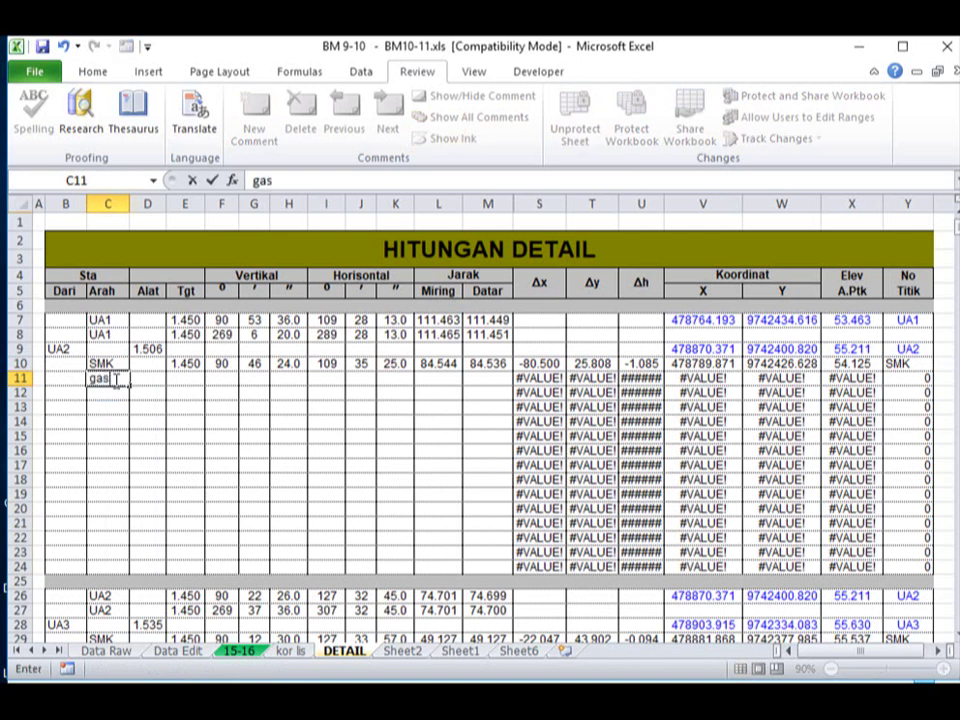
click(192, 465)
click(190, 384)
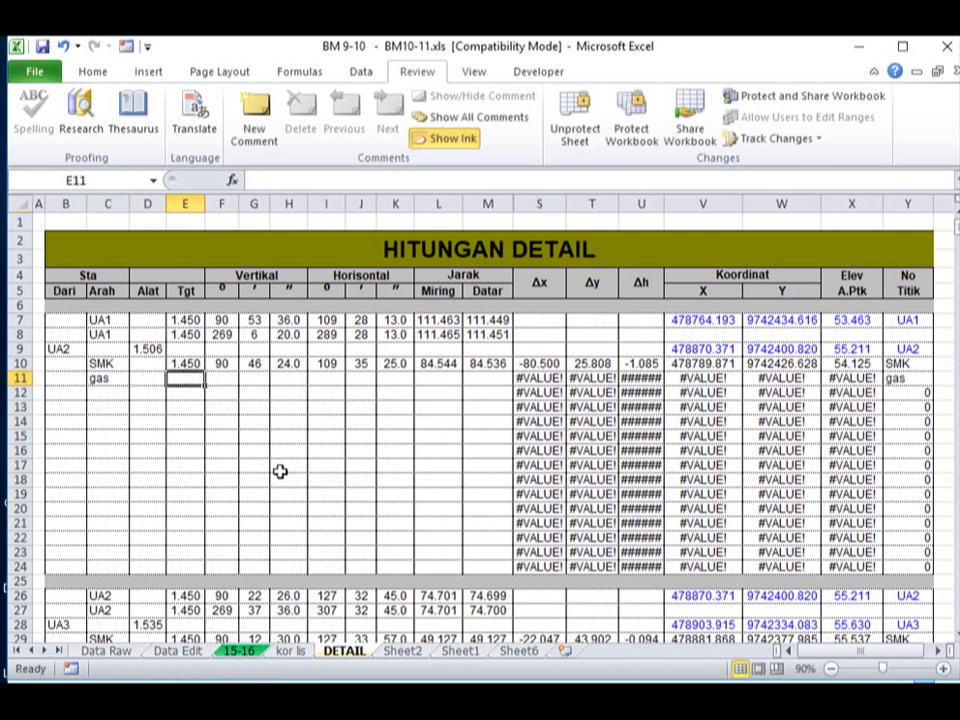
text(1.6)
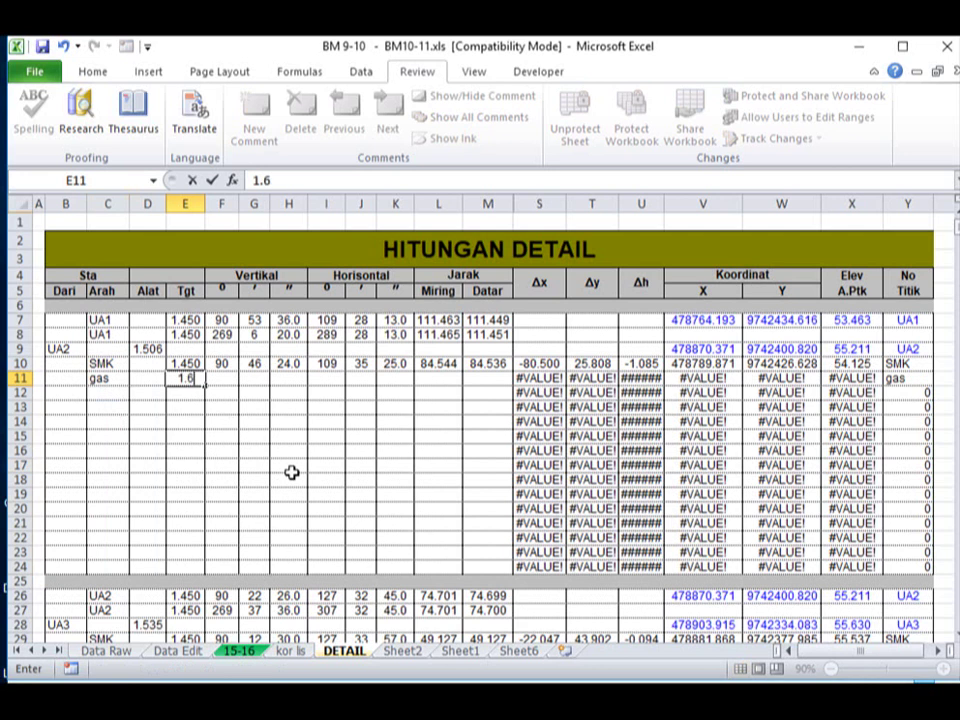
key(Tab)
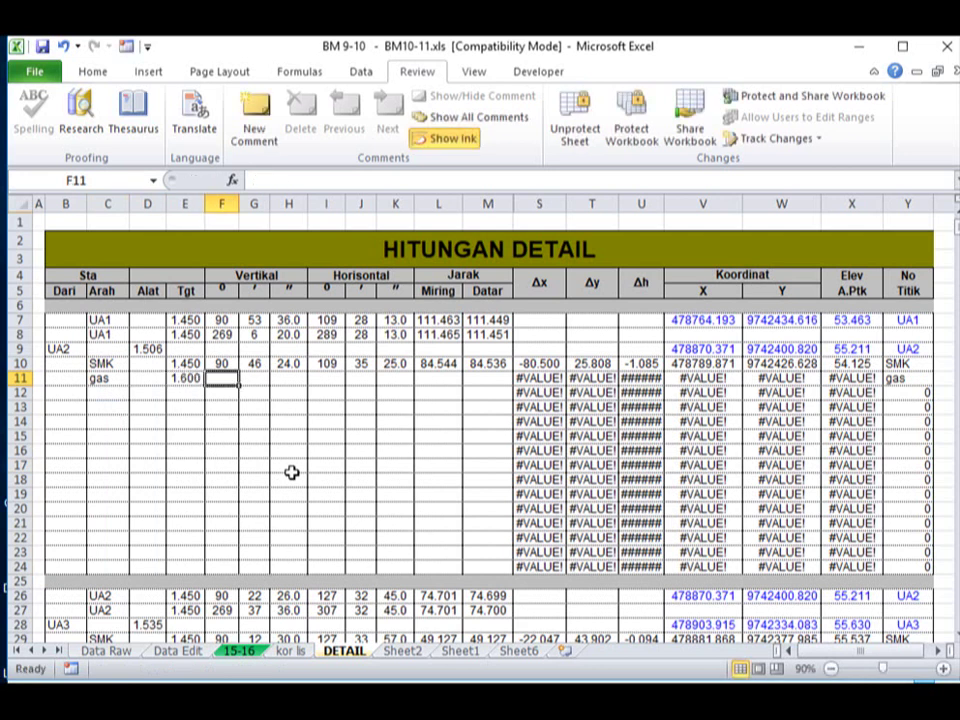
Enter row 11 angles 89°12'51" and 180°22'36" and slope distance 56
text(89)
key(Tab)
text(12)
key(Tab)
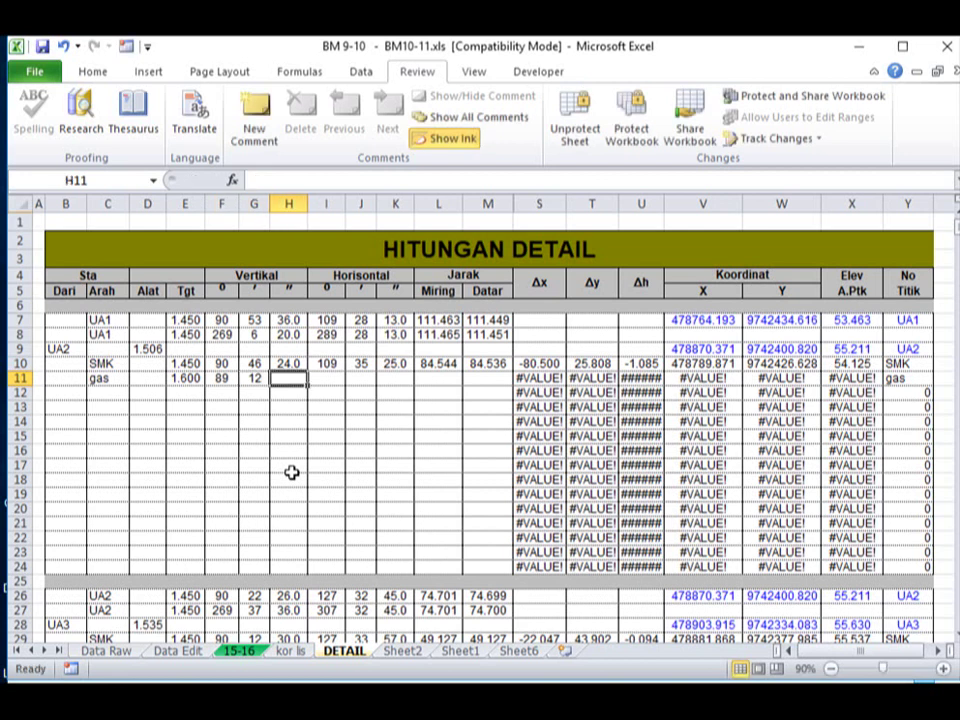
text(51)
key(Tab)
text(1)
key(Tab)
text(22)
key(Tab)
text(3)
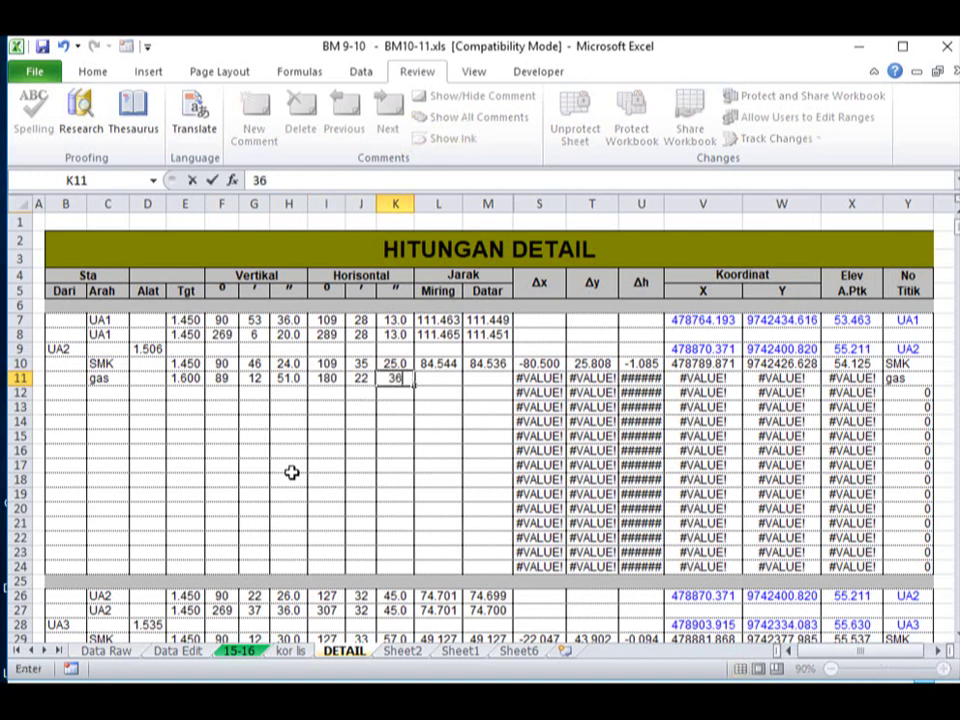
key(Tab)
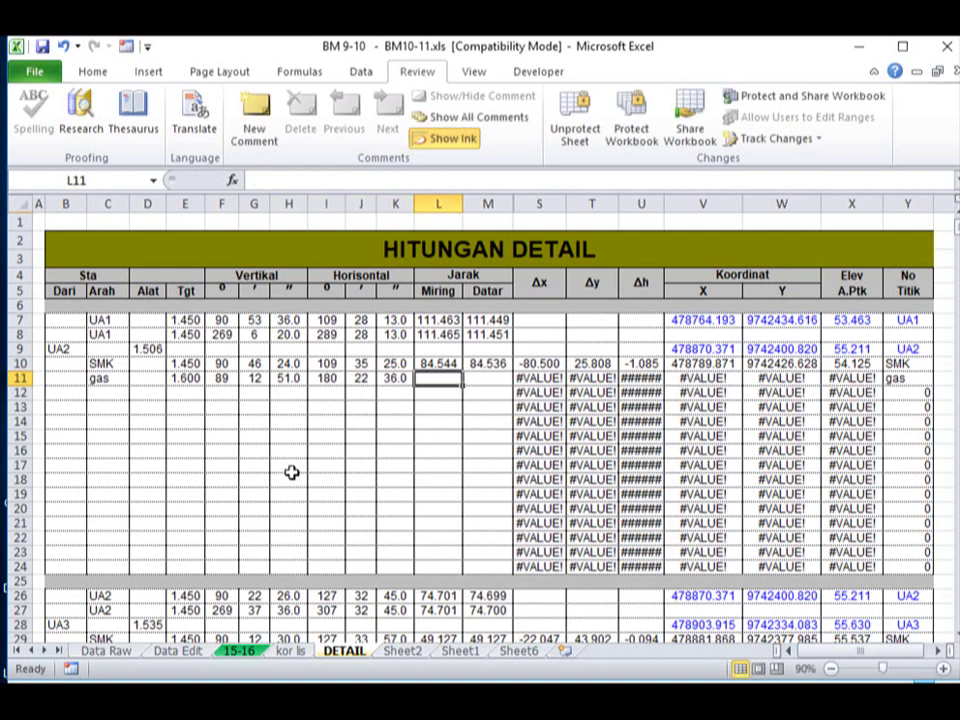
text(56)
key(Return)
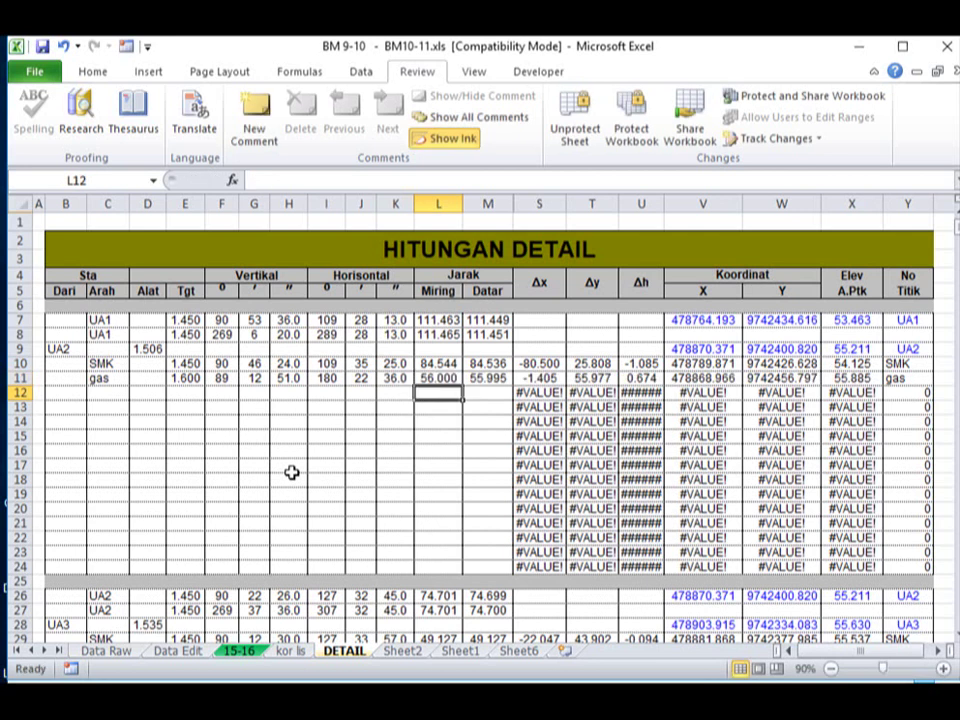
drag(530, 379, 873, 381)
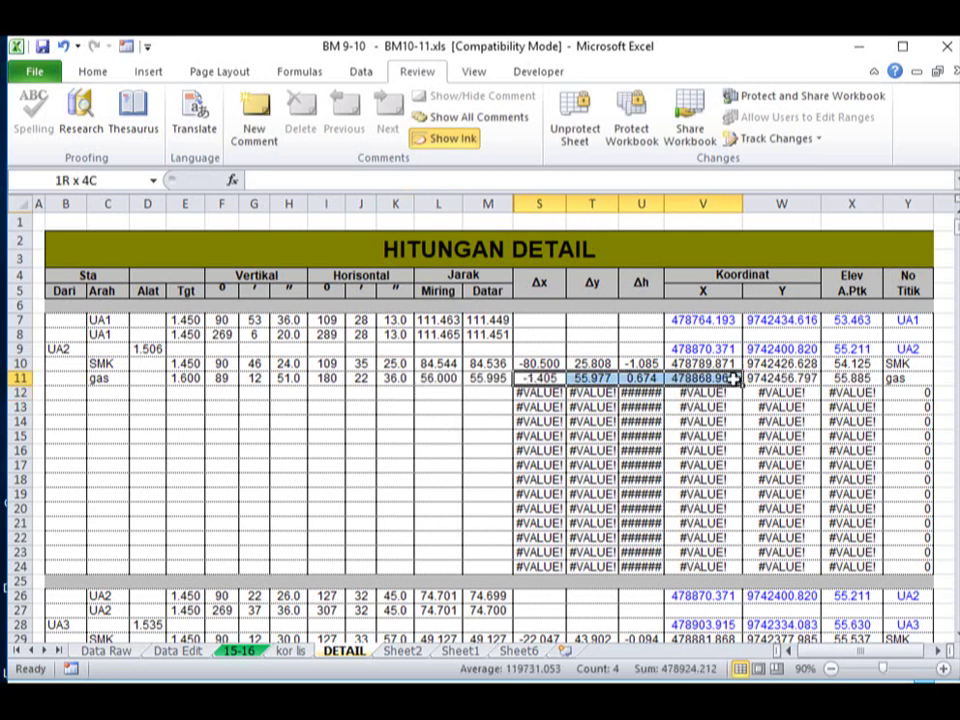
click(707, 435)
click(595, 420)
key(Right)
key(Right)
mouse_move(547, 396)
mouse_down()
mouse_move(903, 554)
mouse_move(904, 563)
mouse_up()
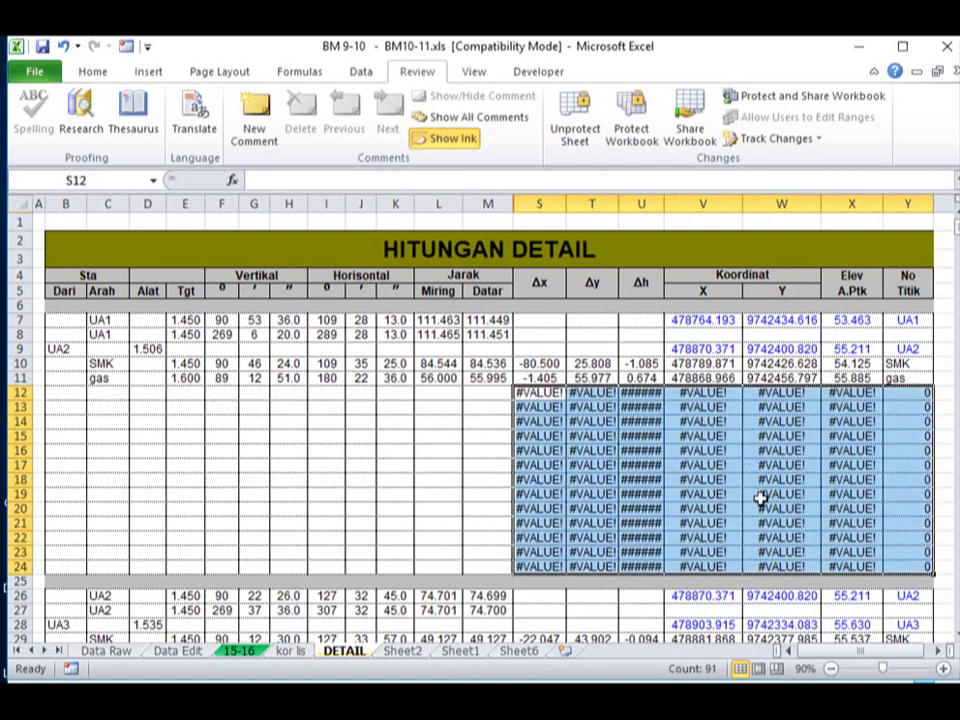
click(590, 464)
click(540, 393)
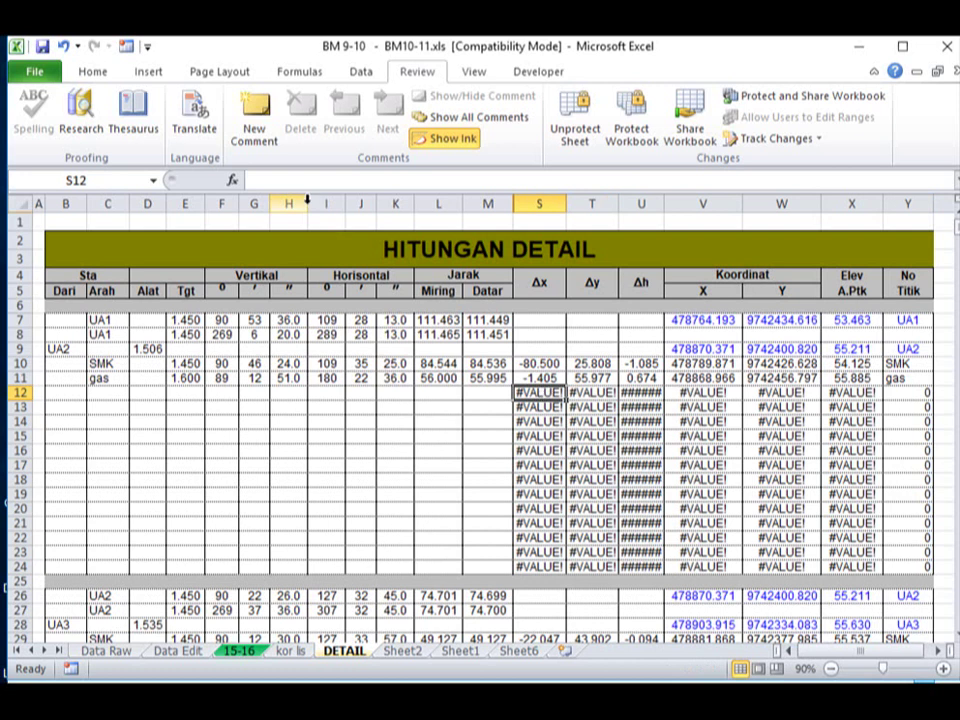
click(360, 421)
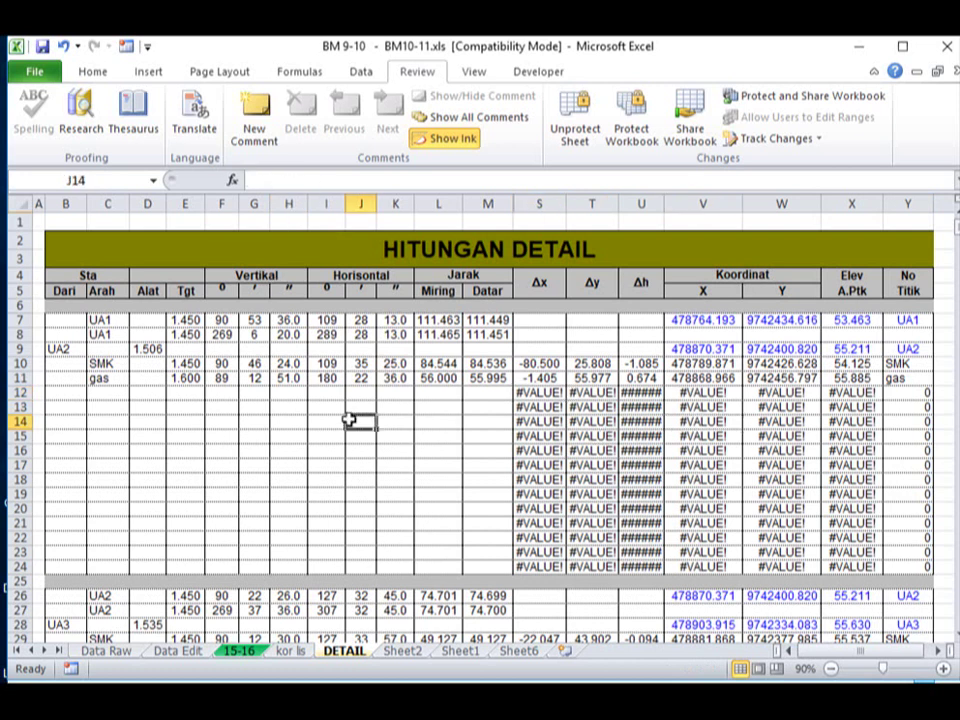
click(258, 438)
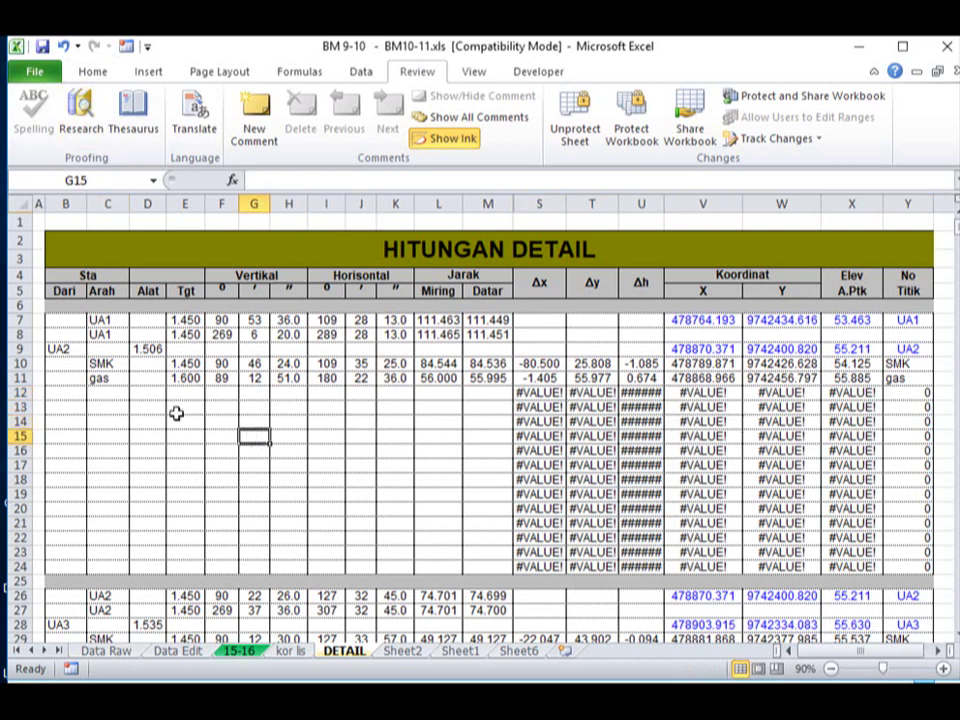
click(176, 393)
mouse_move(176, 370)
mouse_down()
mouse_move(452, 393)
mouse_move(452, 378)
mouse_up()
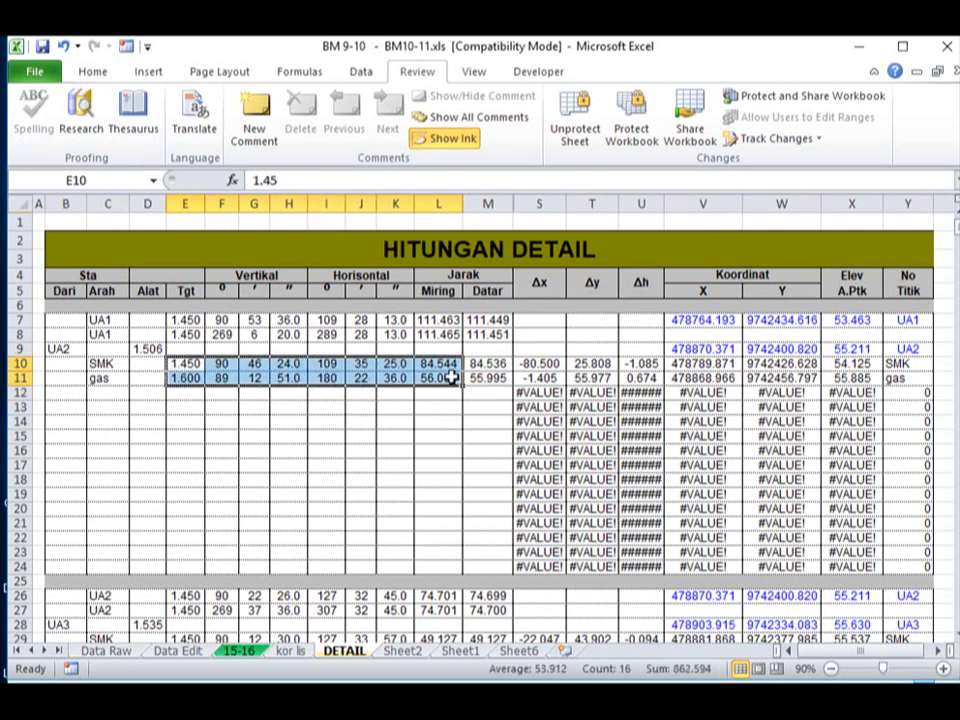
Copy the readings in C10:L11 and paste them repeatedly into rows 12–21
right_click(452, 378)
click(497, 408)
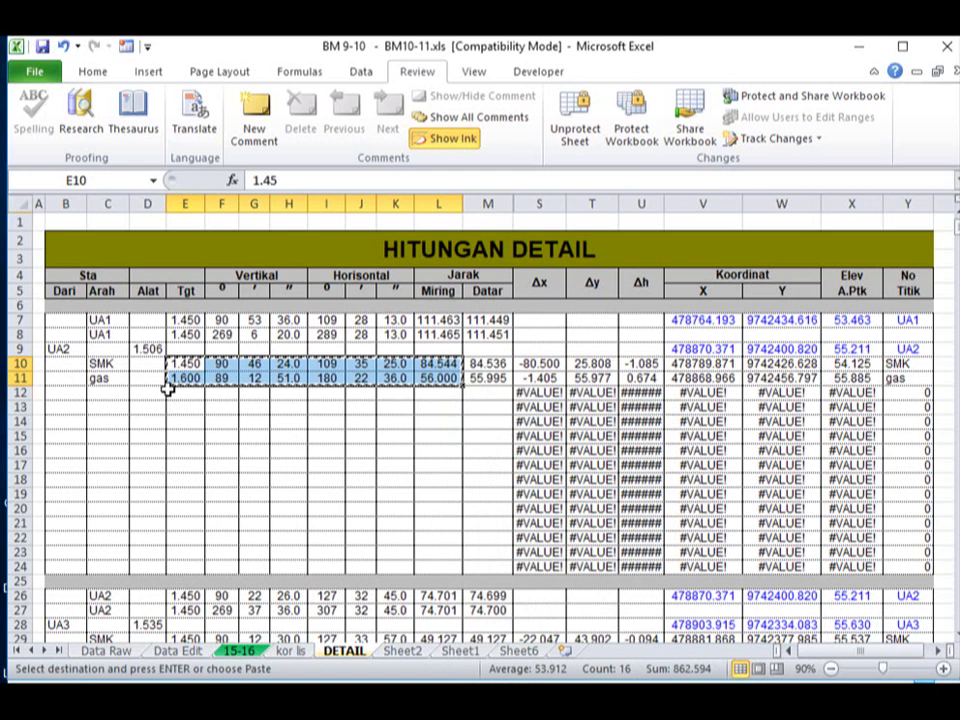
drag(99, 364, 433, 376)
right_click(433, 378)
click(480, 411)
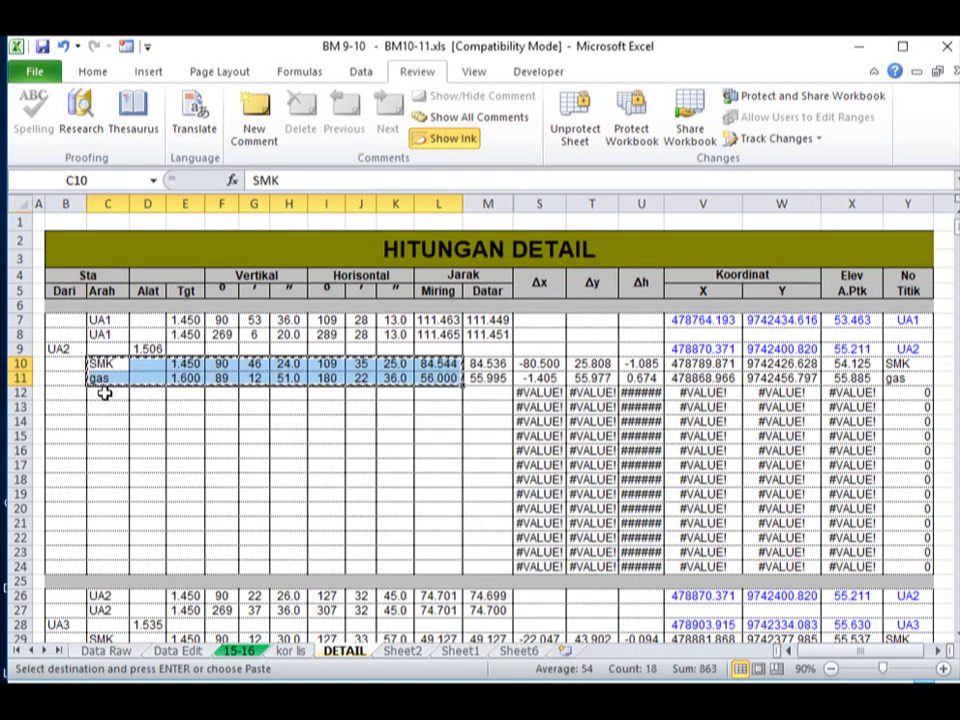
drag(104, 393, 116, 528)
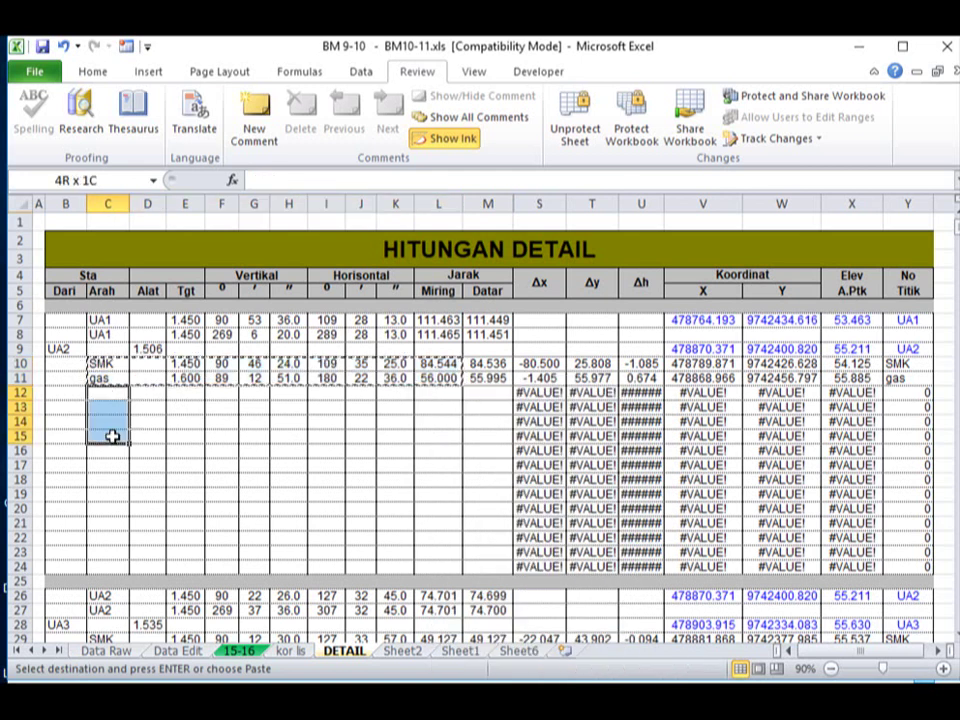
right_click(116, 528)
click(199, 240)
Check the pasted readings and their computed Δy, Δh and coordinates
click(326, 494)
drag(592, 436, 640, 436)
click(781, 436)
click(592, 407)
click(781, 465)
click(702, 523)
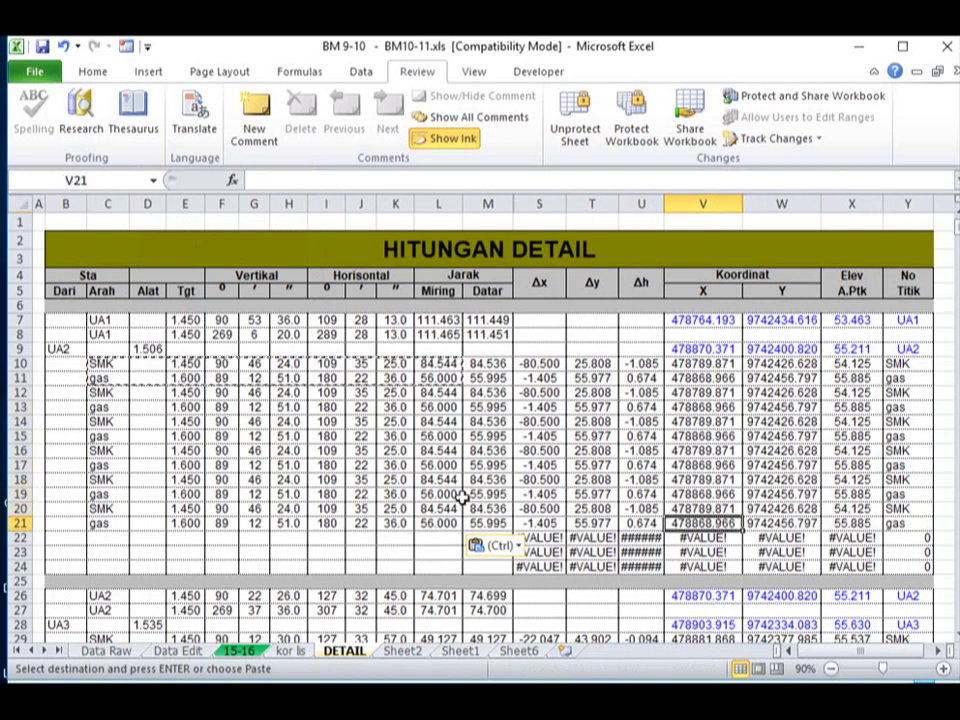
Extend the row 21 gas reading down to row 24, then clear inputs in C10:L23
mouse_move(97, 524)
mouse_down()
mouse_move(438, 530)
mouse_move(460, 568)
mouse_up()
click(326, 480)
key(Right)
key(Right)
key(Right)
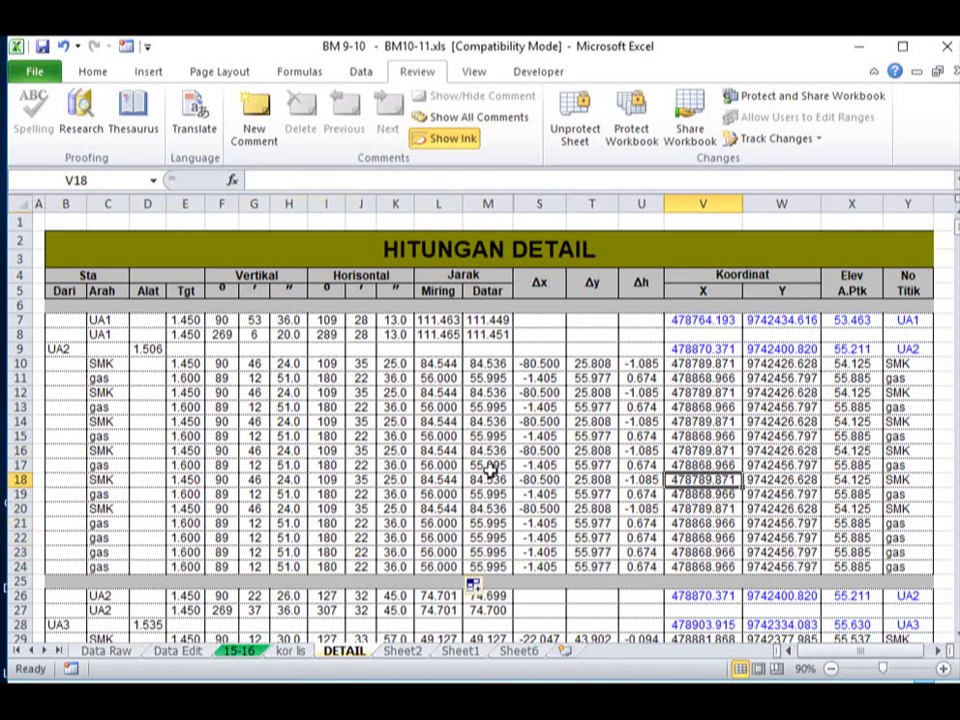
mouse_move(92, 366)
mouse_down()
mouse_move(440, 549)
mouse_move(447, 566)
mouse_up()
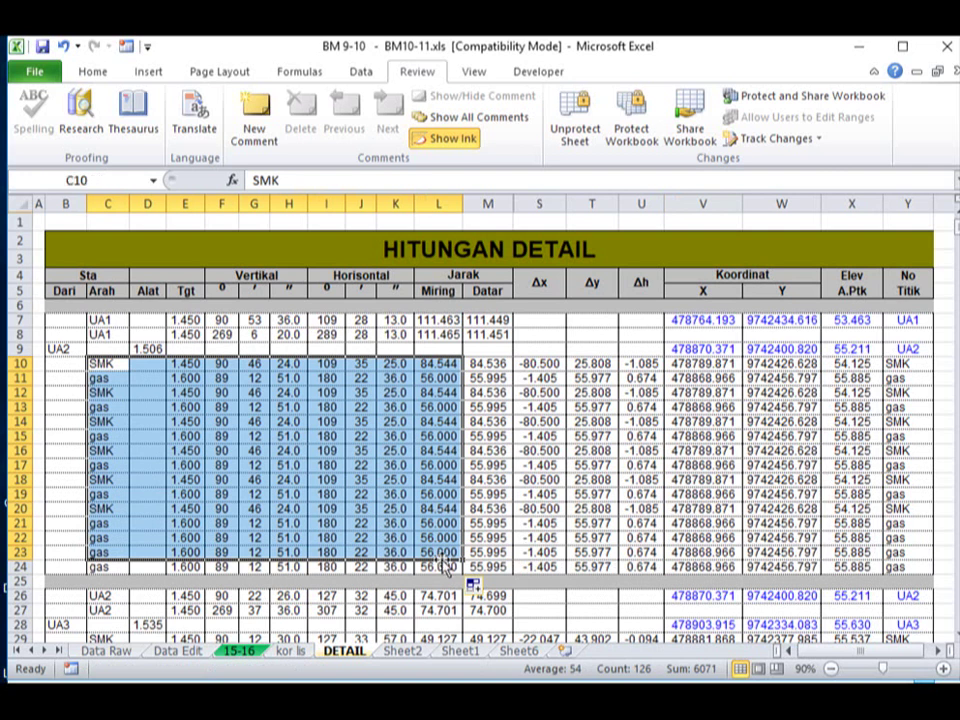
key(Delete)
Undo the deletion to restore the readings in C10:L23
click(539, 378)
click(221, 466)
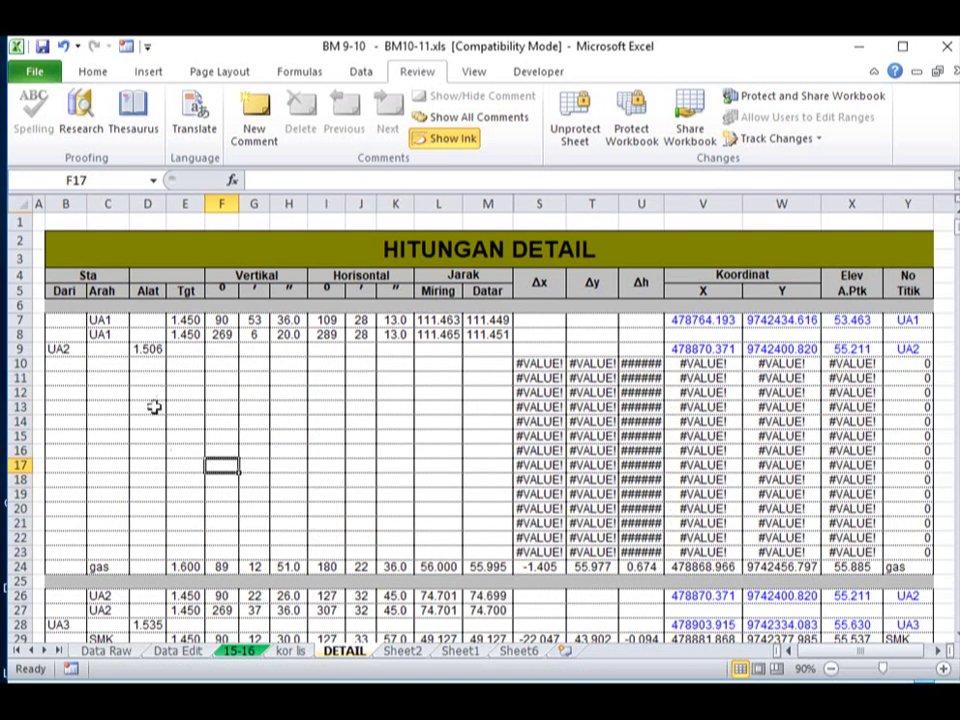
click(63, 47)
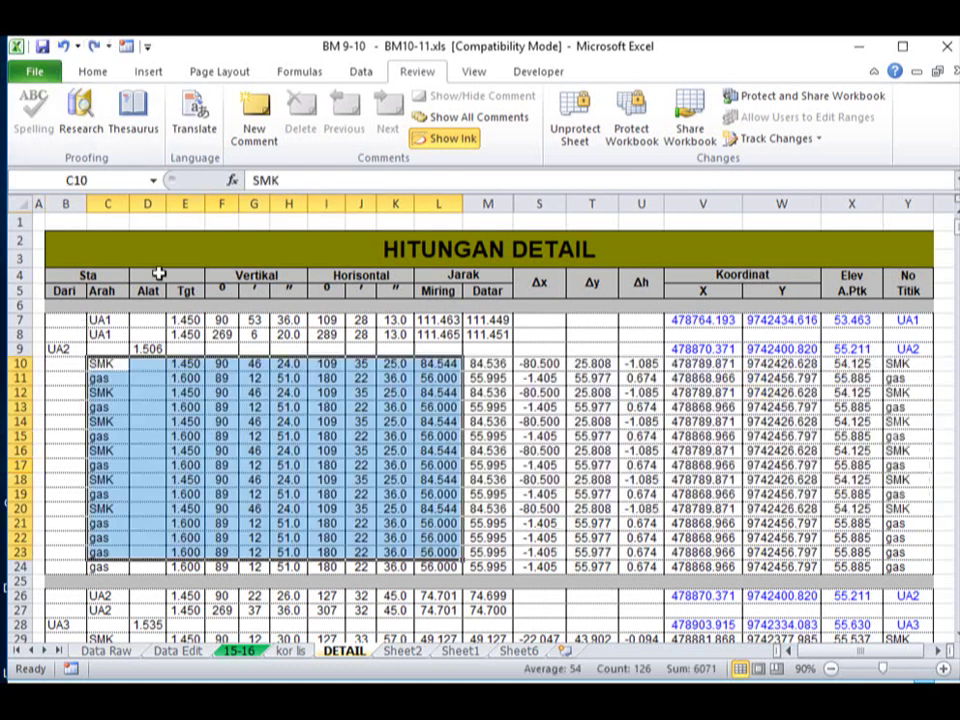
click(147, 466)
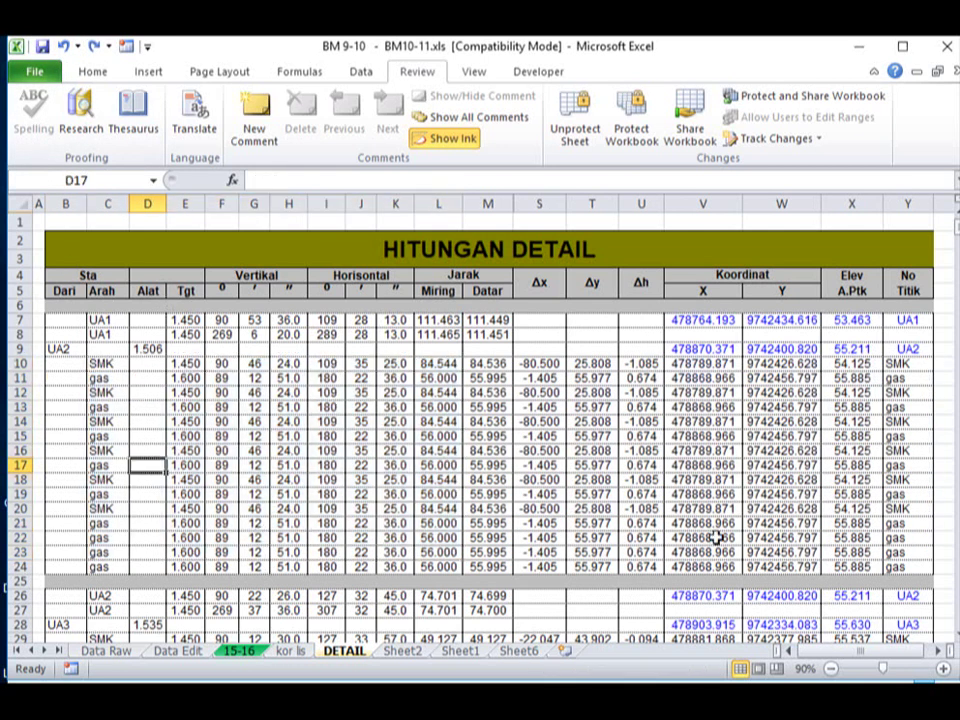
Inspect the recalculated result and coordinate cells, ending on V14
scroll(707, 467, down, 3)
scroll(707, 467, down, 1)
scroll(707, 467, up, 1)
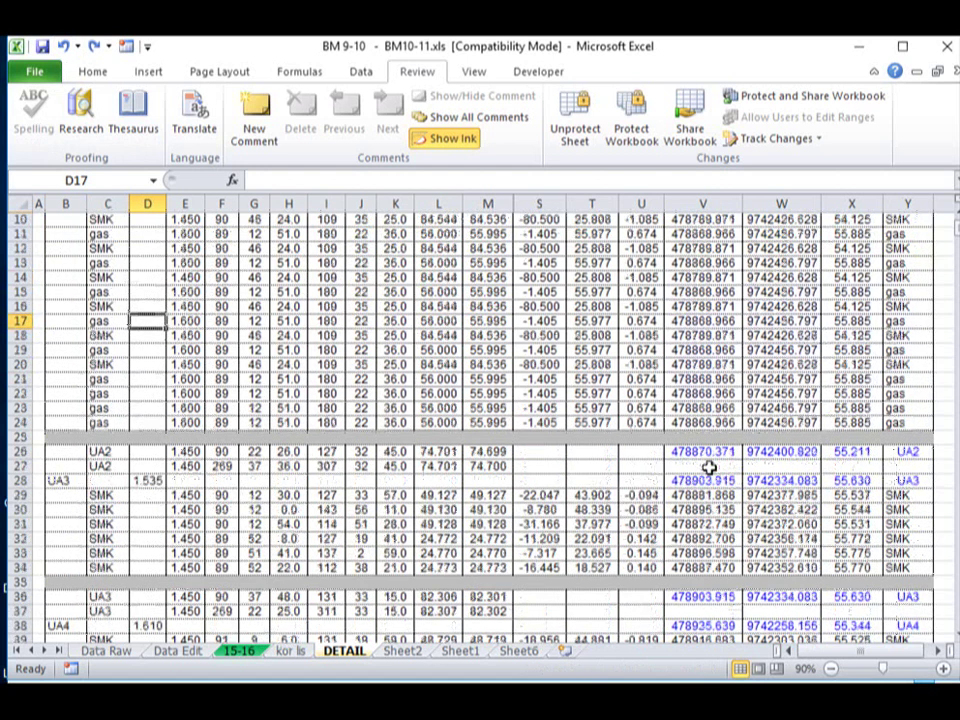
scroll(603, 418, up, 3)
click(603, 418)
click(655, 392)
click(705, 410)
click(703, 436)
click(578, 378)
click(705, 421)
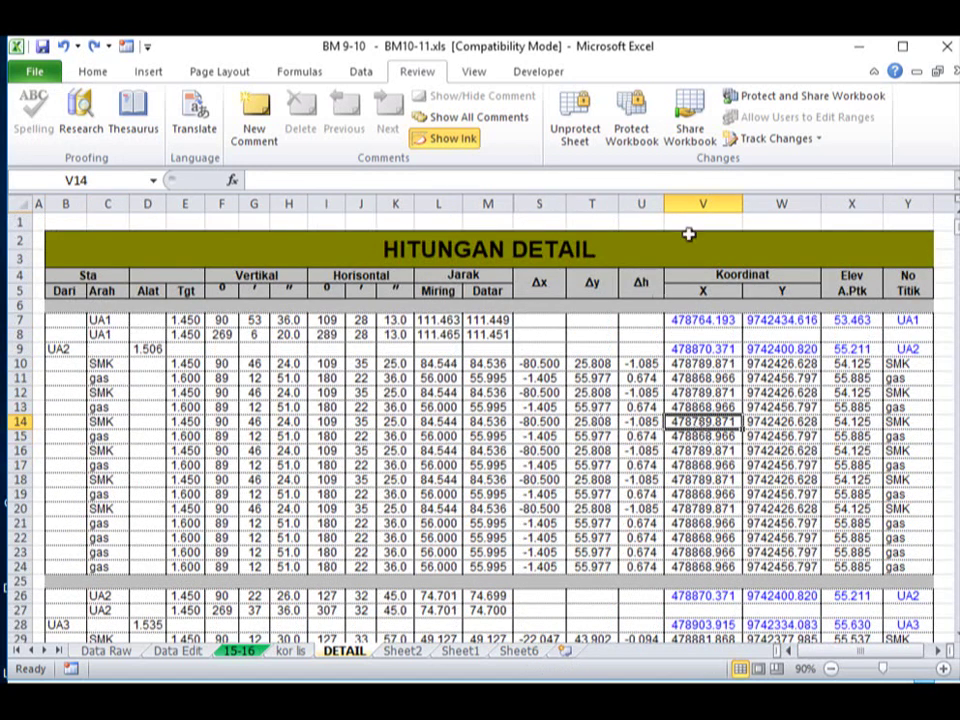
Unprotect the DETAIL sheet by entering its password
click(576, 138)
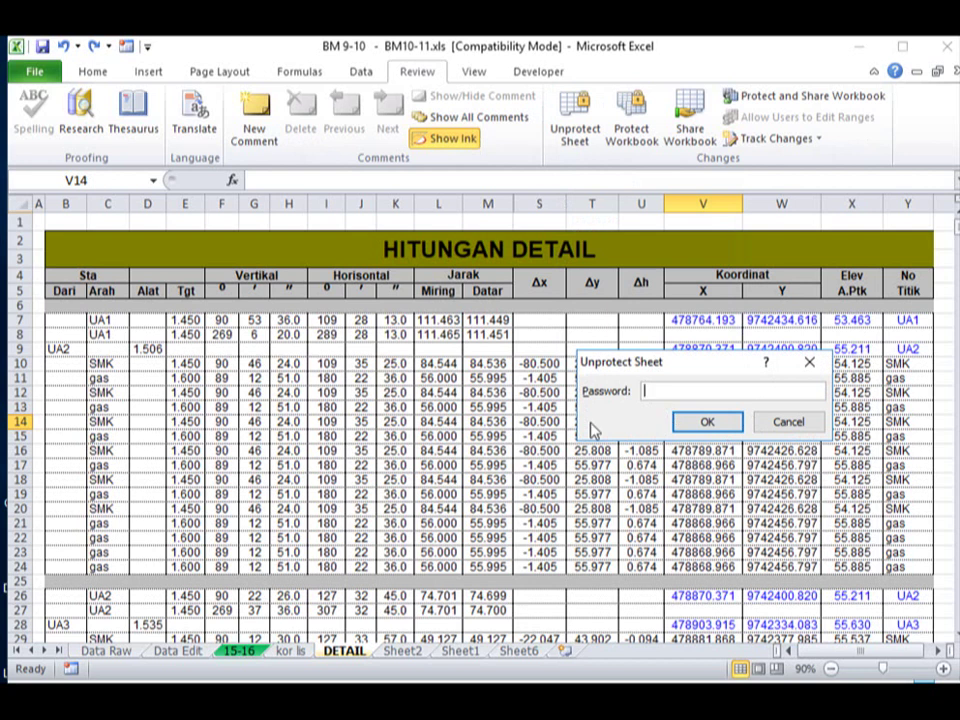
text(aaaaaa)
click(709, 424)
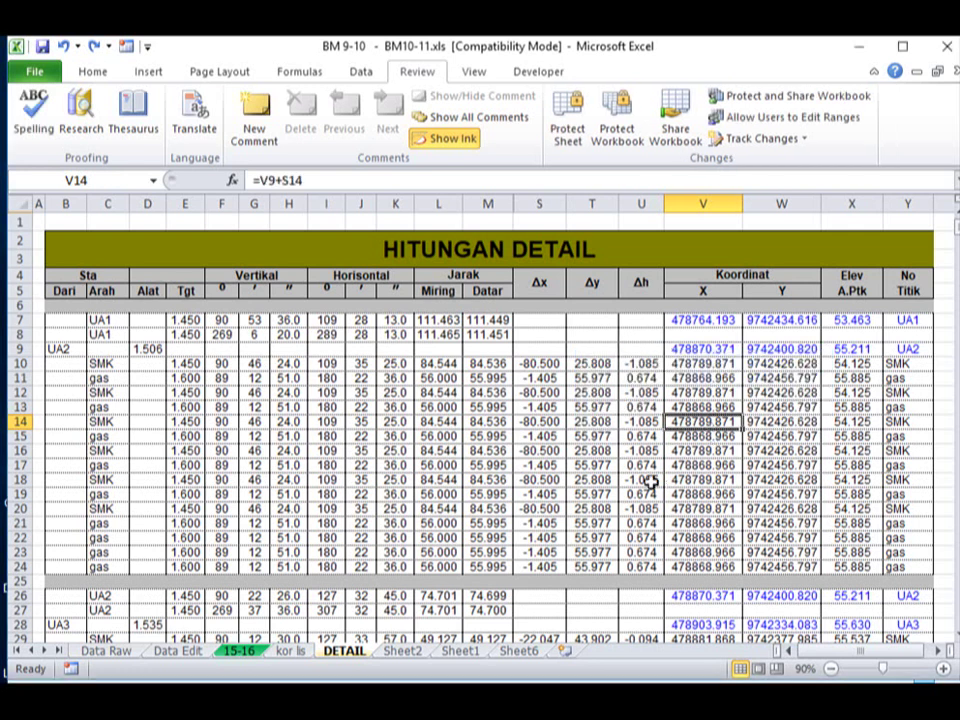
click(698, 364)
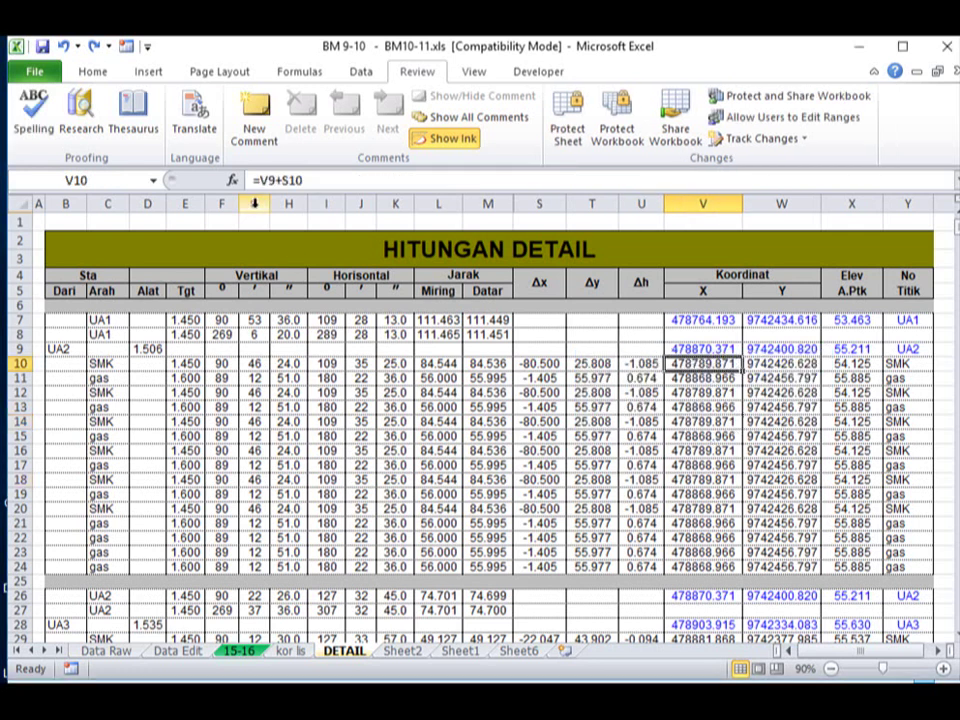
click(592, 364)
click(698, 364)
click(780, 378)
key(Right)
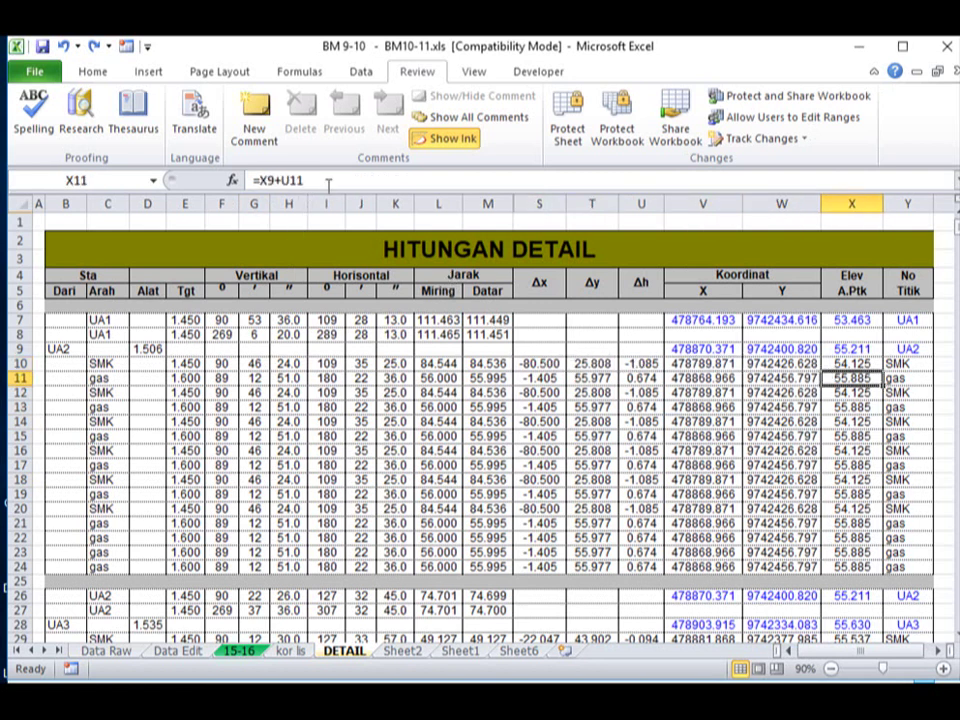
click(703, 480)
drag(790, 494, 790, 480)
click(680, 364)
click(682, 508)
click(688, 450)
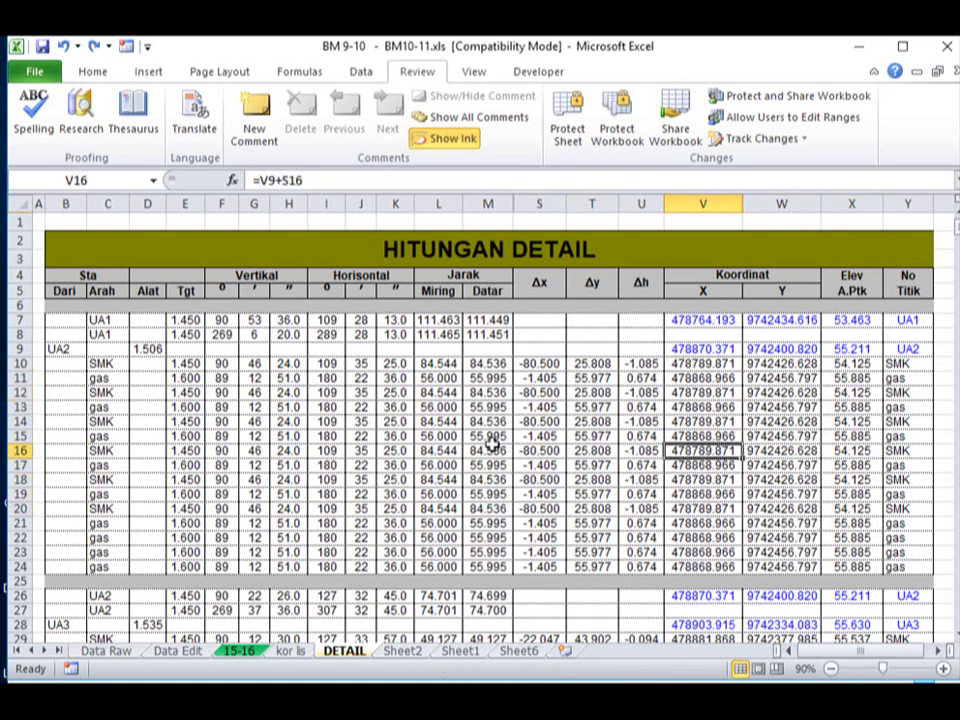
click(333, 437)
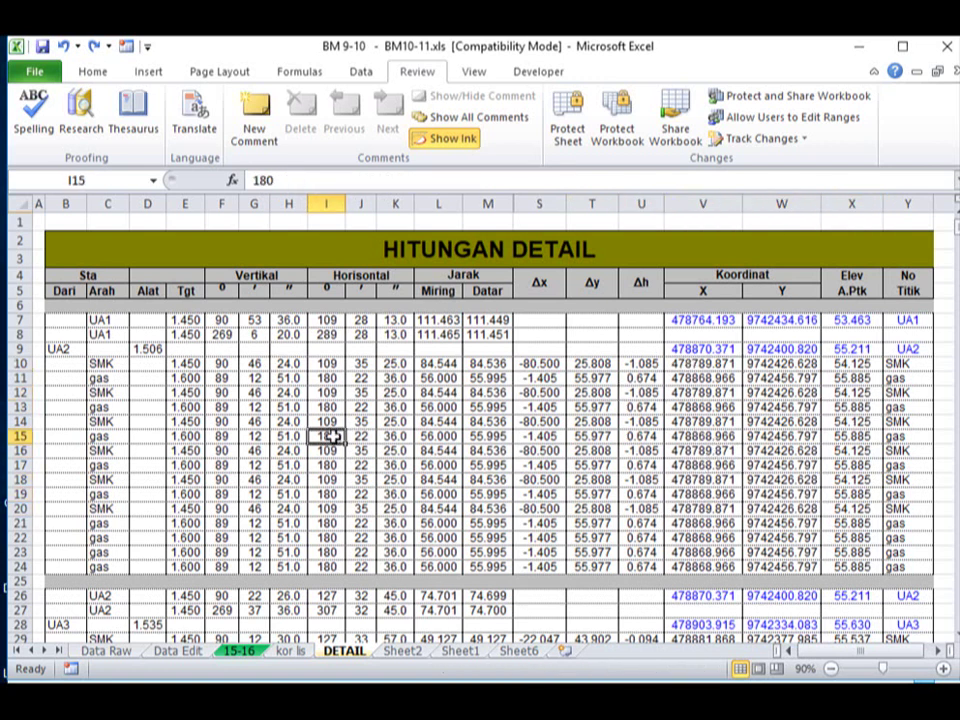
scroll(330, 440, down, 3)
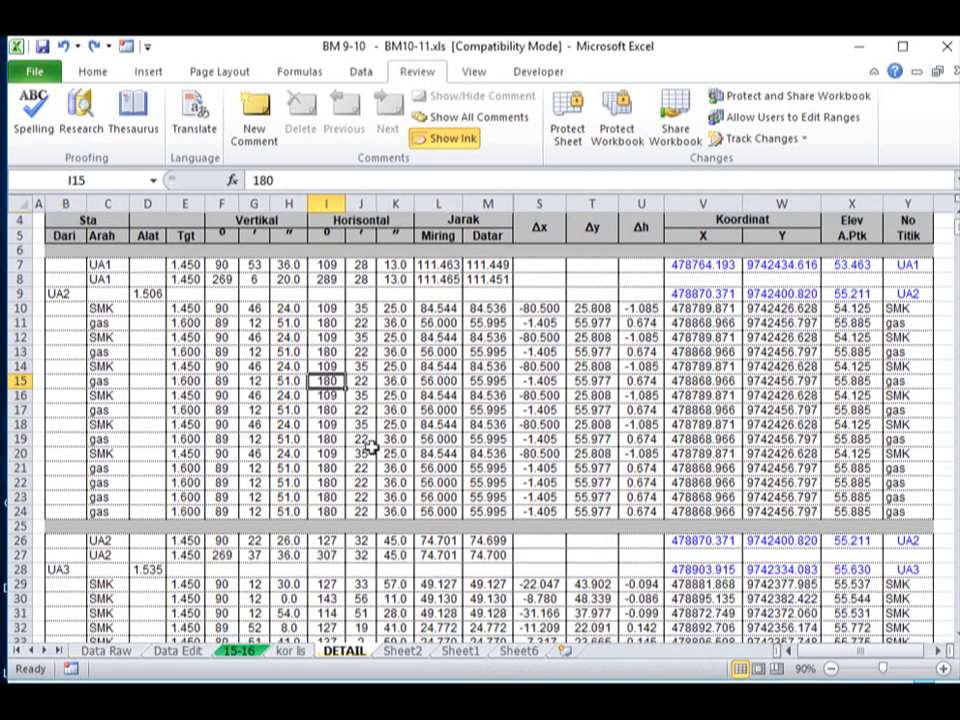
scroll(330, 442, down, 5)
scroll(330, 443, up, 3)
scroll(330, 443, up, 3)
scroll(330, 443, up, 2)
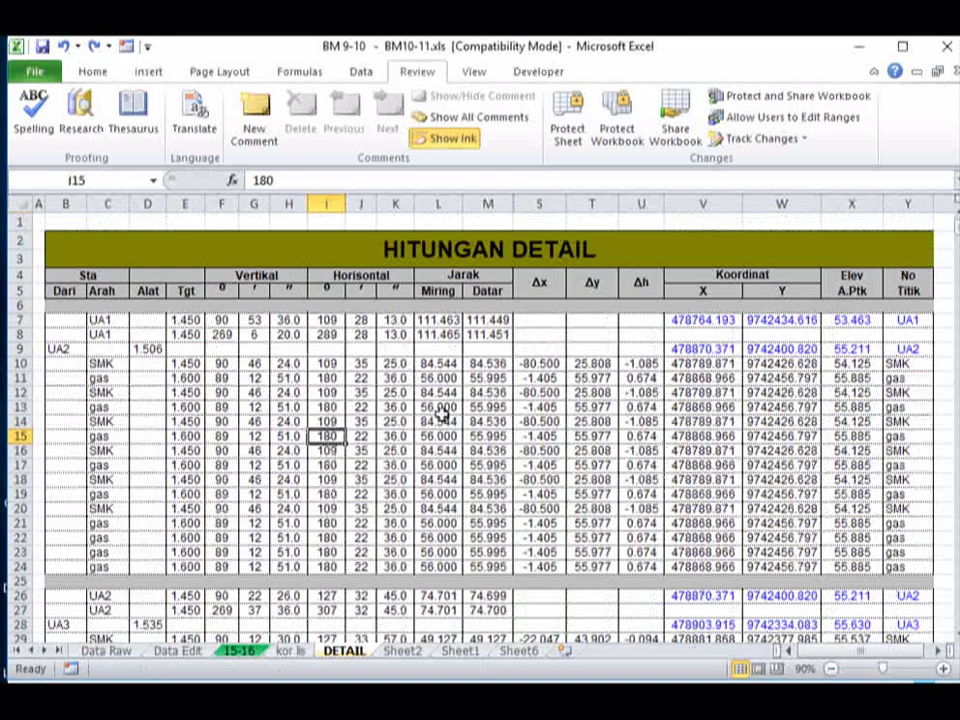